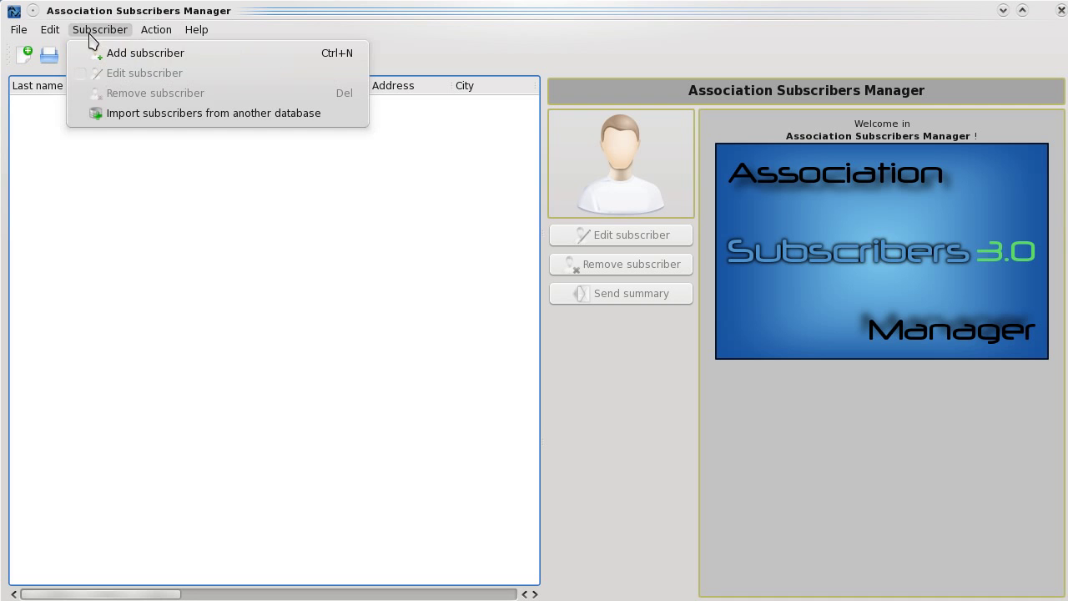
- Add a 'New Subscriber' entry through Subscriber > Add subscriber
{"action": "left_click", "coordinate": [220, 56]}
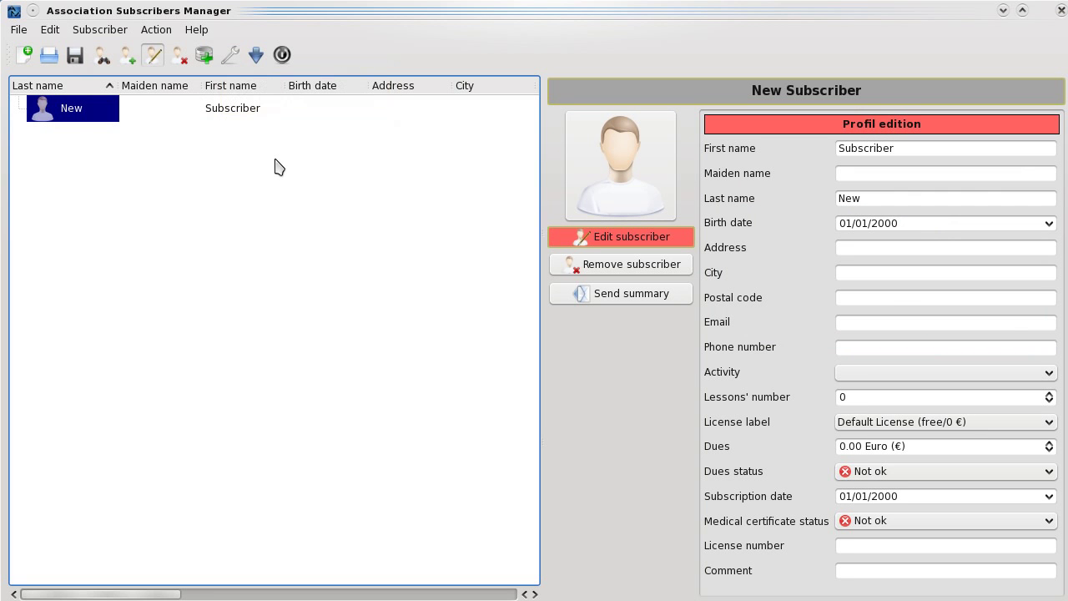
{"action": "double_click", "coordinate": [927, 151]}
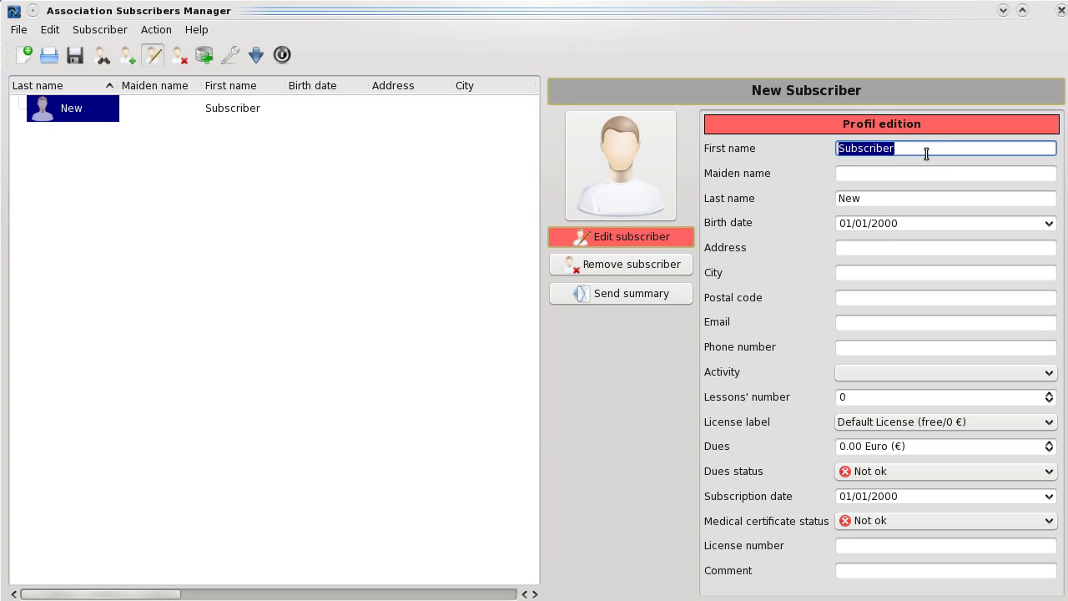
{"action": "key", "text": "Tab"}
{"action": "key", "text": "Tab"}
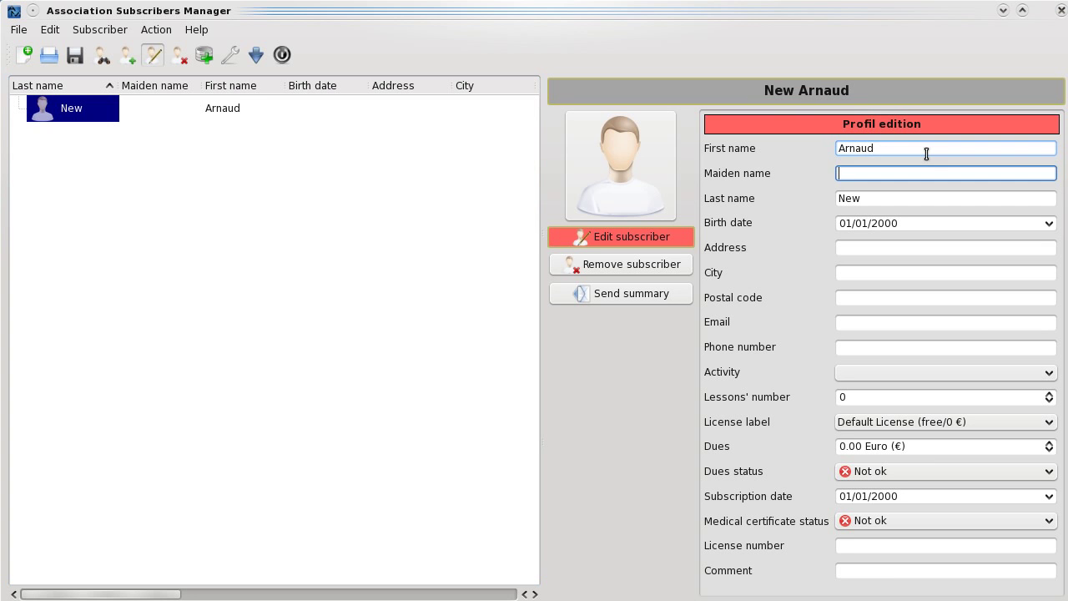
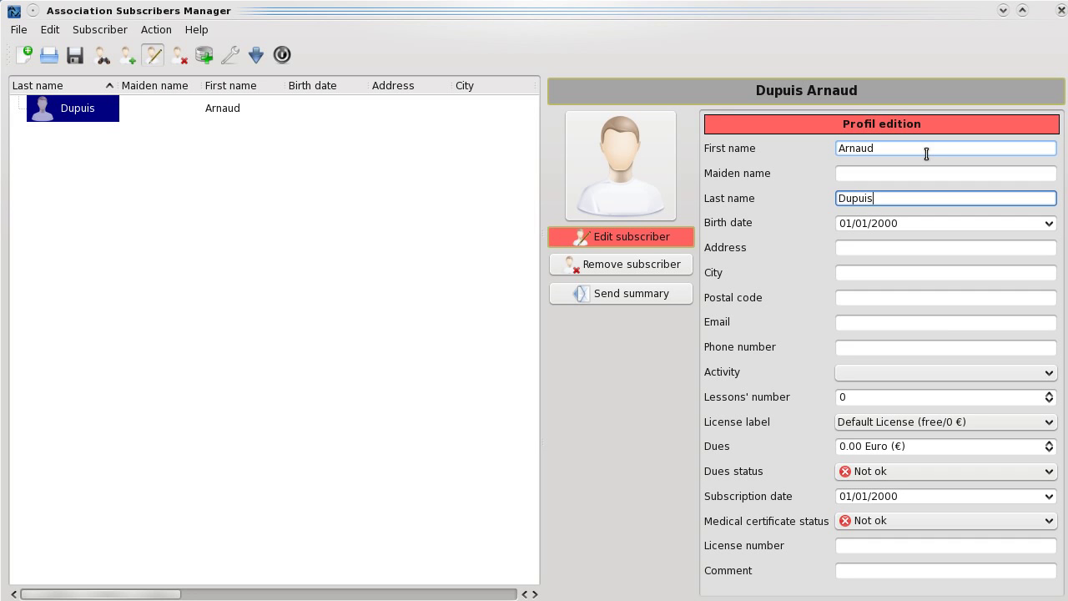
{"action": "left_click", "coordinate": [677, 238]}
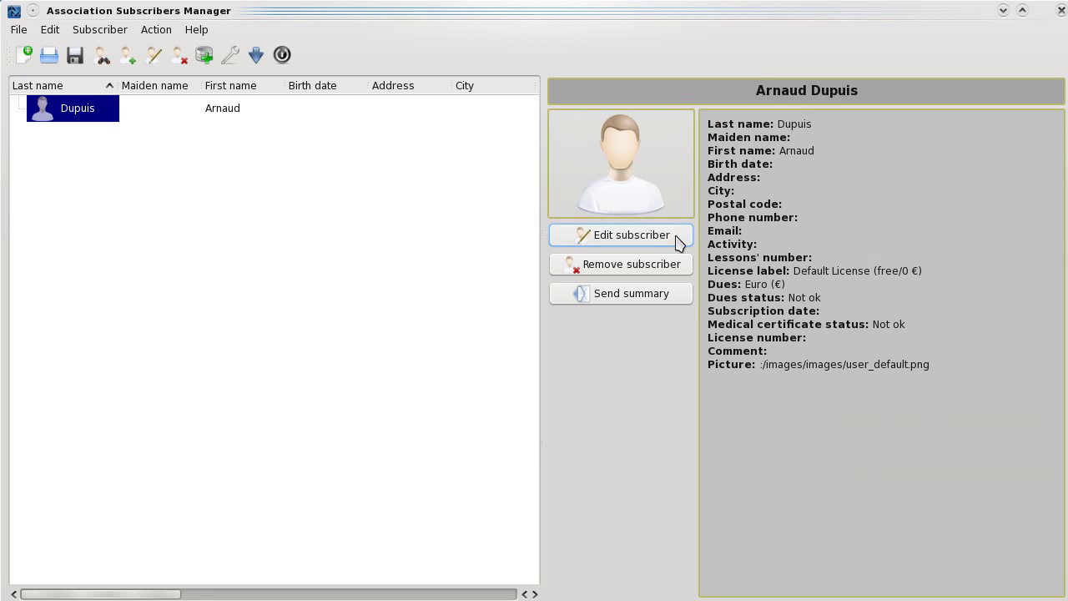
{"action": "left_click", "coordinate": [320, 114]}
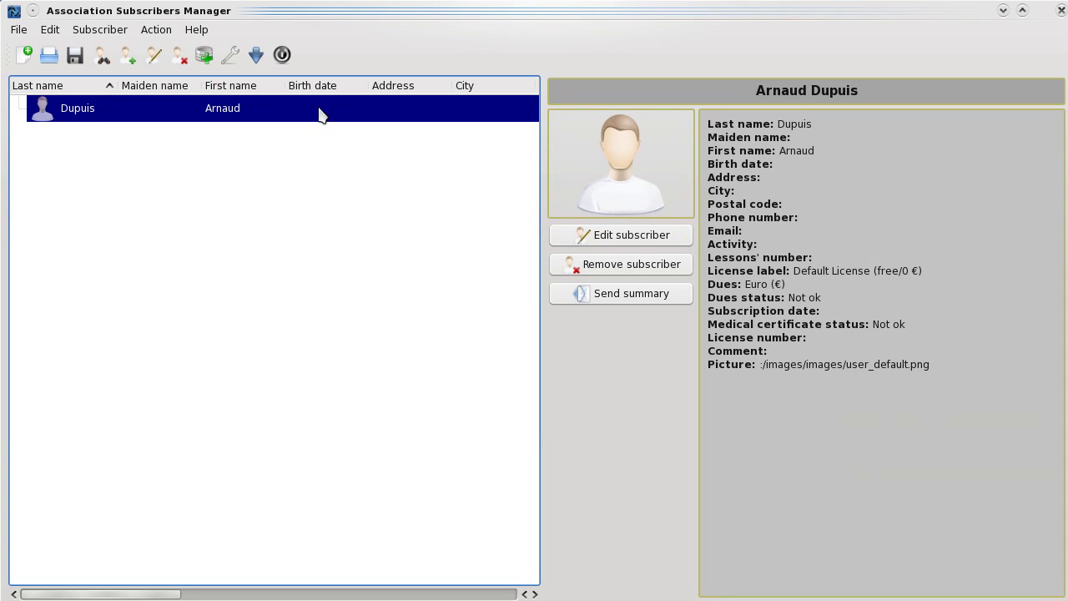
{"action": "double_click", "coordinate": [319, 114]}
{"action": "left_click", "coordinate": [359, 108]}
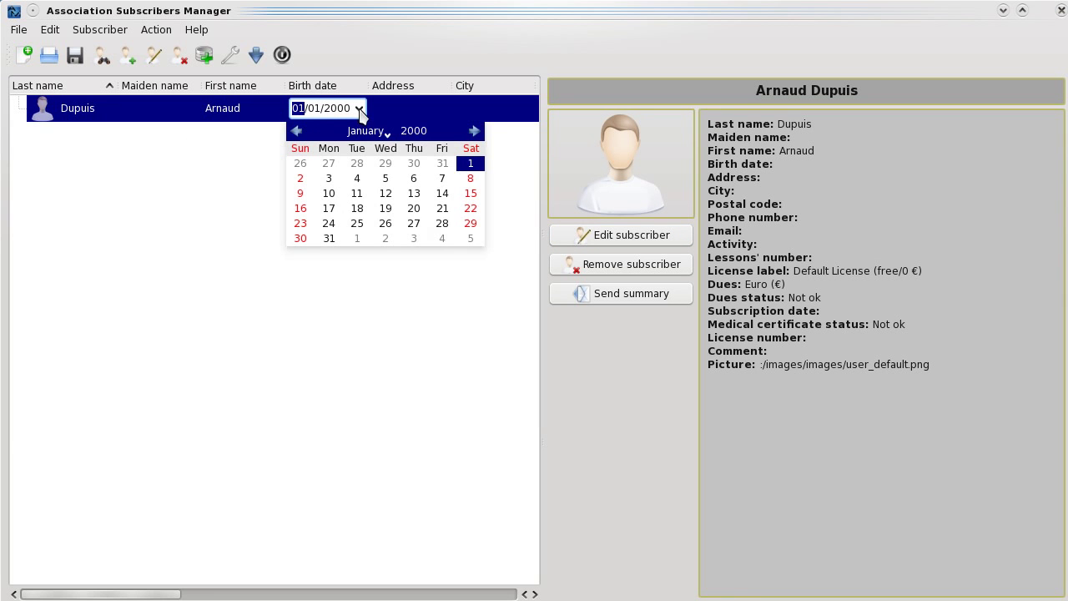
{"action": "left_click", "coordinate": [378, 128]}
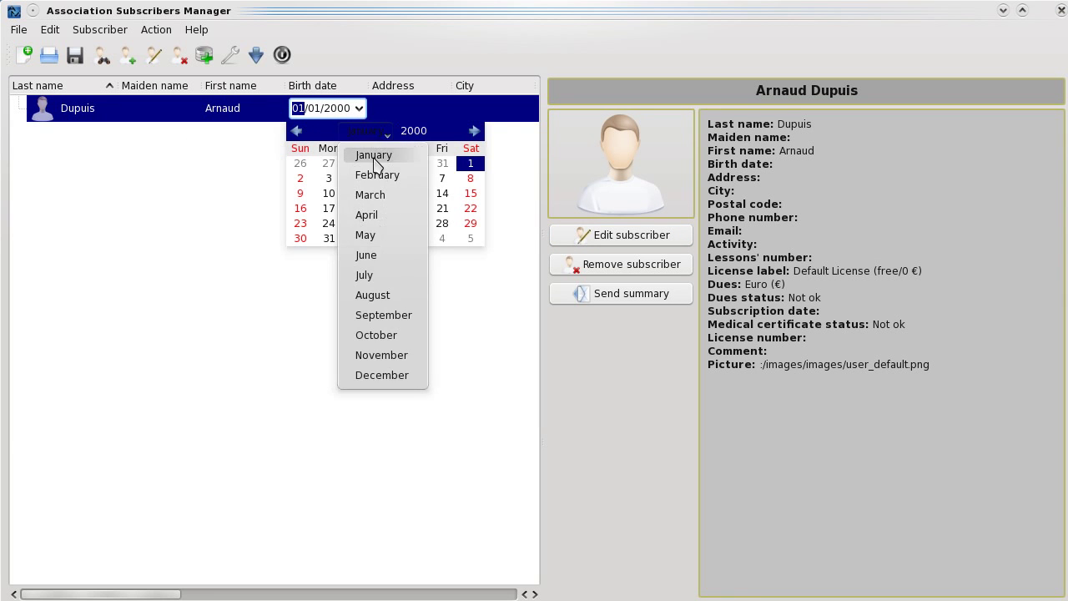
{"action": "left_click", "coordinate": [378, 175]}
{"action": "left_click", "coordinate": [417, 131]}
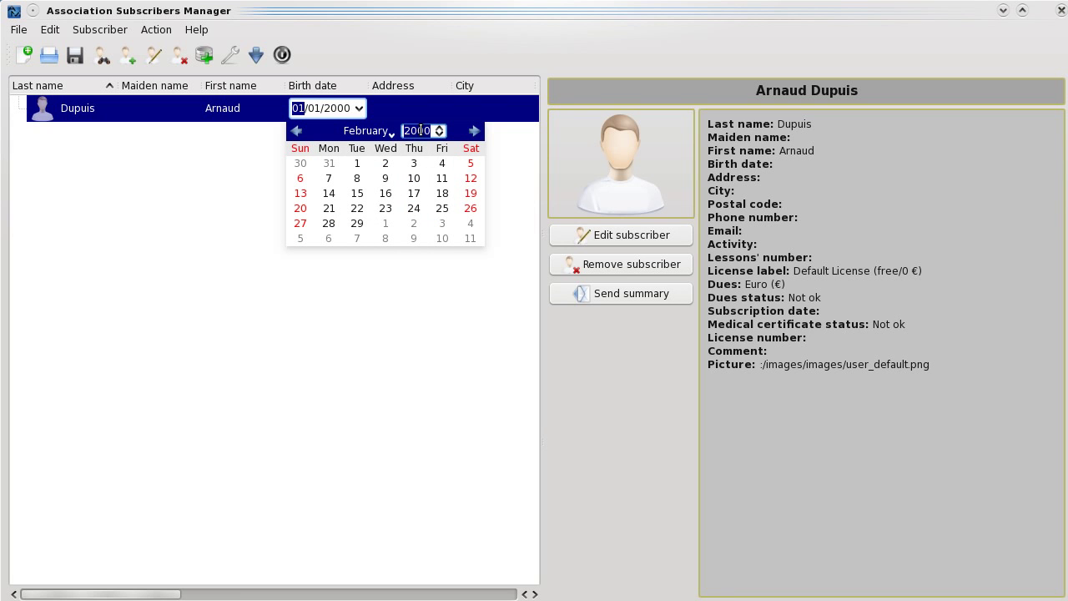
{"action": "type", "text": "1981"}
{"action": "key", "text": "Return"}
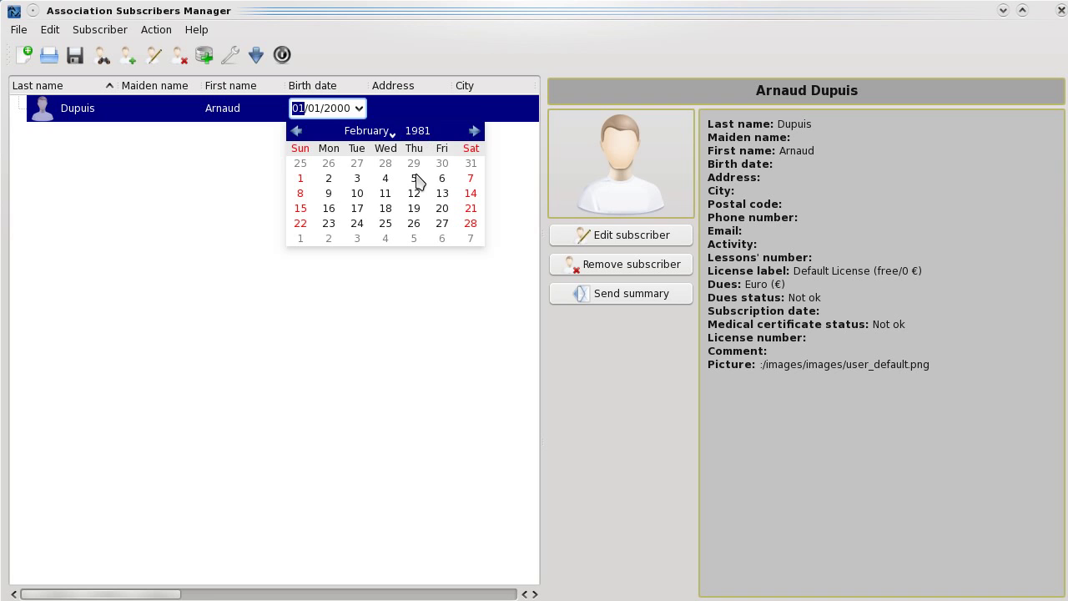
{"action": "left_click", "coordinate": [415, 180]}
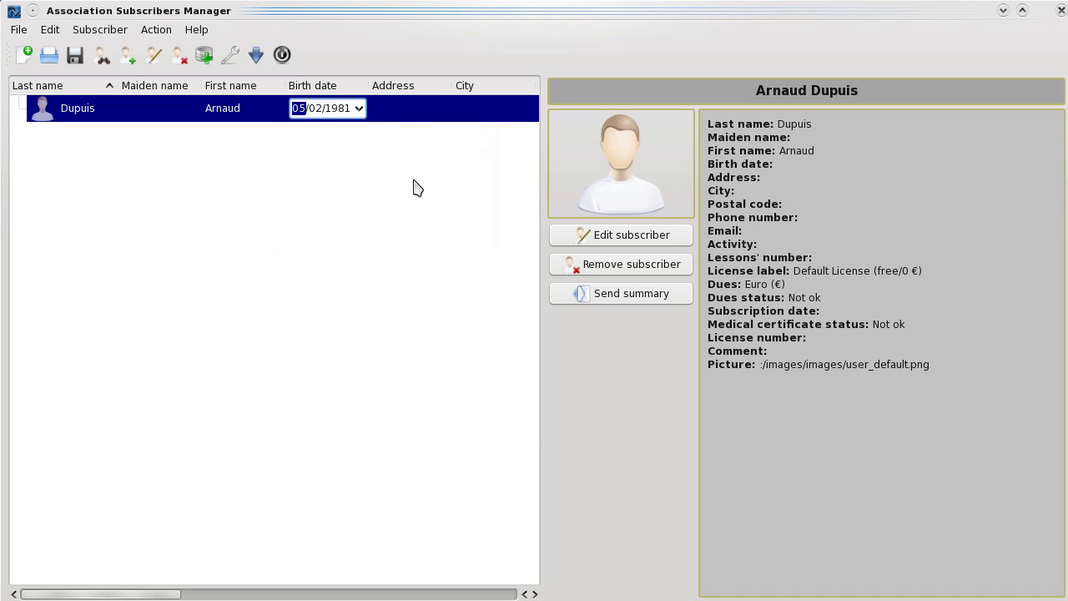
{"action": "left_click", "coordinate": [400, 117]}
- Enter '12 my street' in Dupuis's Address cell
{"action": "double_click", "coordinate": [401, 111]}
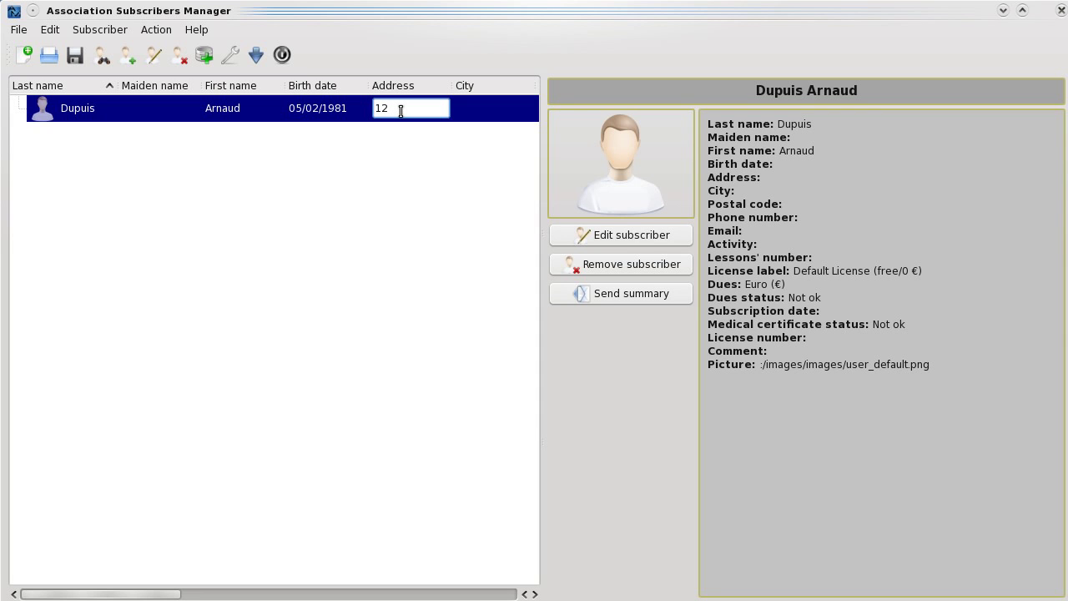
{"action": "type", "text": "12 my street"}
{"action": "key", "text": "Return"}
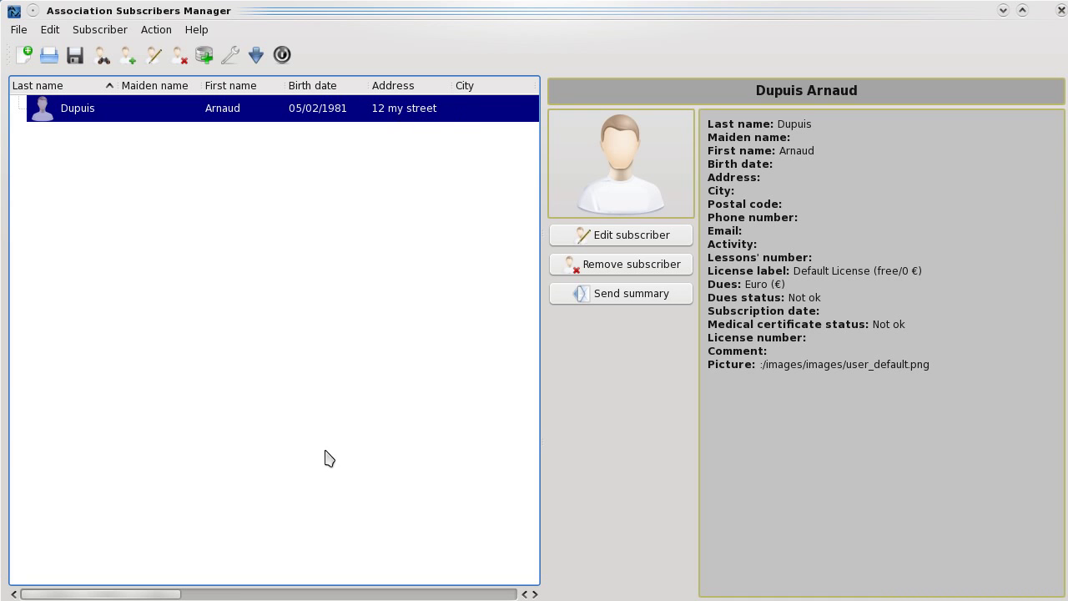
- Widen the City column and set the city to ASNIERES SUR SEINE (92600)
{"action": "left_click_drag", "start_coordinate": [173, 594], "coordinate": [254, 594]}
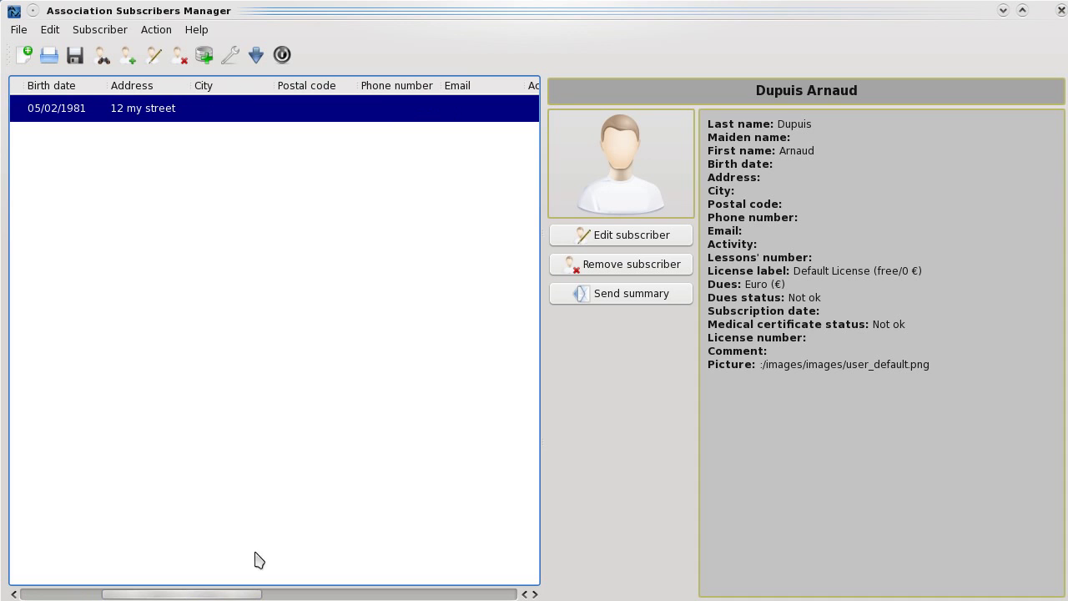
{"action": "left_click_drag", "start_coordinate": [275, 85], "coordinate": [387, 85]}
{"action": "double_click", "coordinate": [309, 107]}
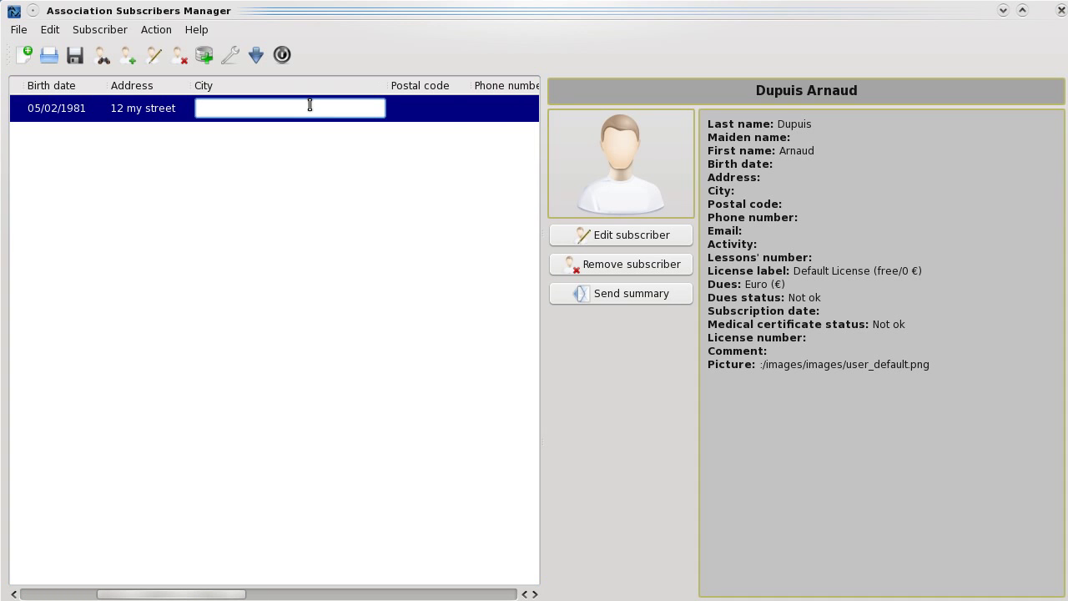
{"action": "type", "text": "asni"}
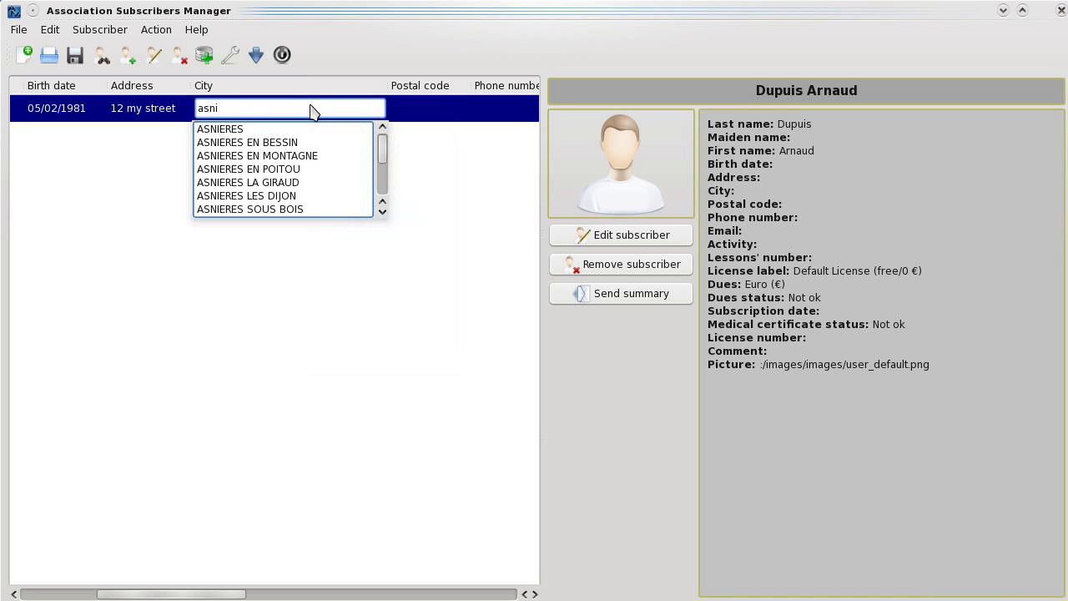
{"action": "type", "text": "eres s"}
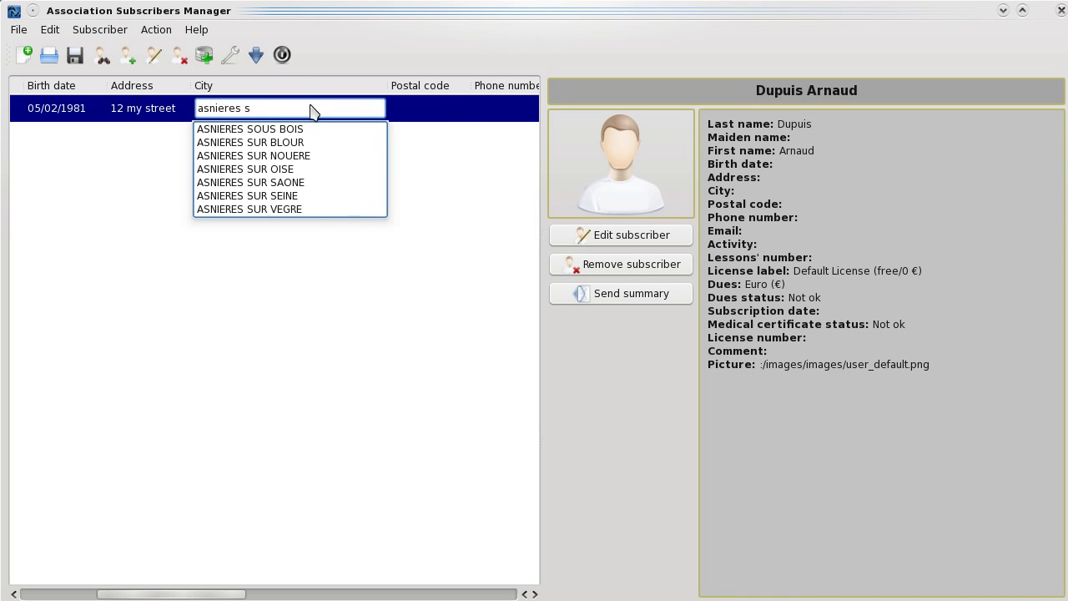
{"action": "key", "text": "Down"}
{"action": "key", "text": "Down"}
{"action": "key", "text": "Down"}
{"action": "key", "text": "Down"}
{"action": "key", "text": "Down"}
{"action": "key", "text": "Down"}
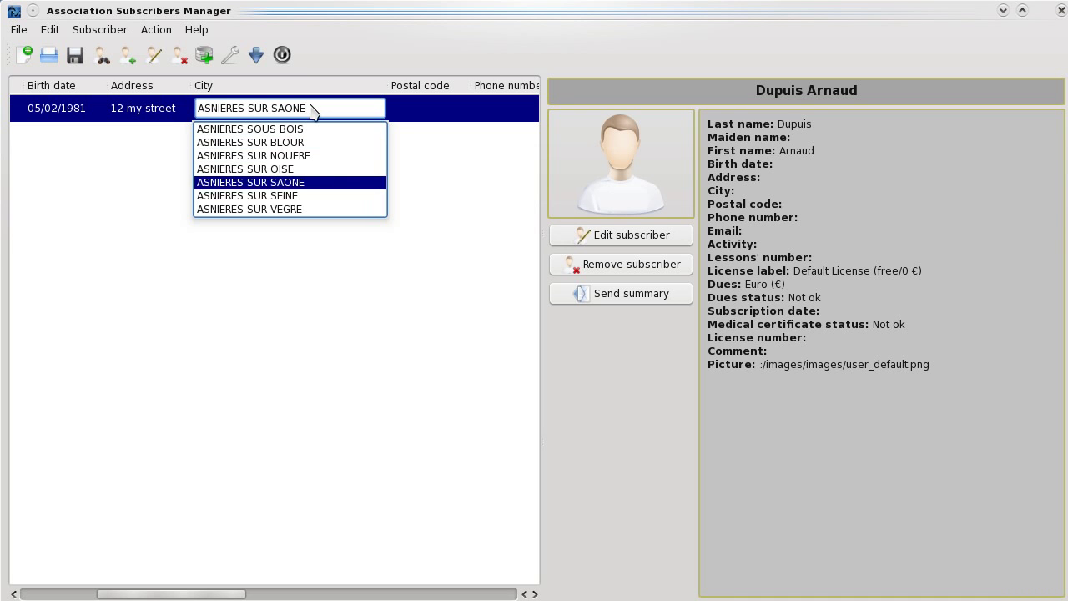
{"action": "key", "text": "Return"}
{"action": "key", "text": "Return"}
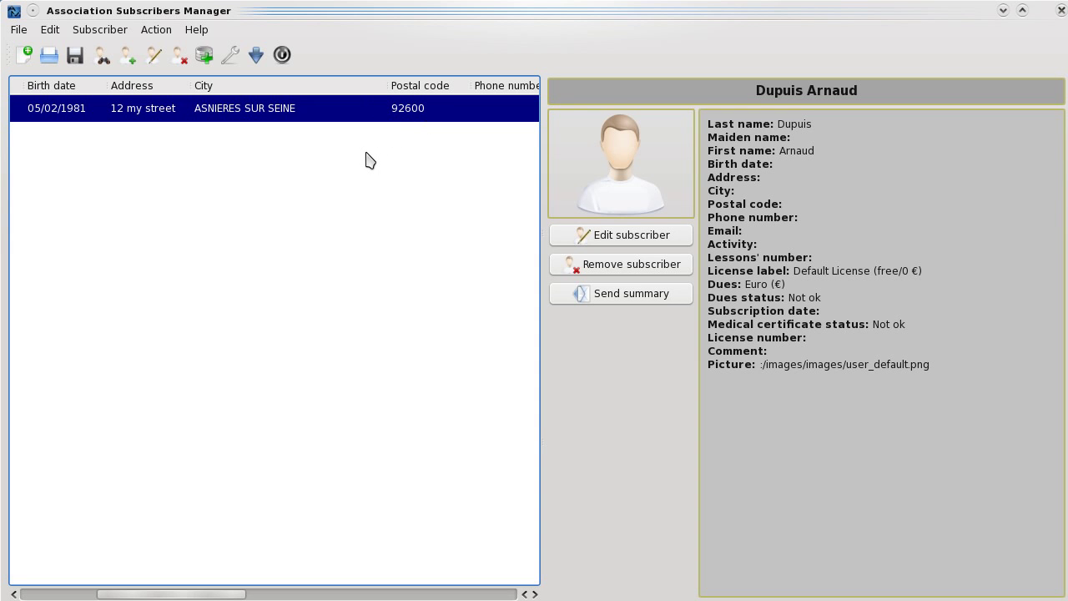
{"action": "left_click", "coordinate": [326, 159]}
{"action": "left_click", "coordinate": [326, 119]}
{"action": "left_click", "coordinate": [594, 239]}
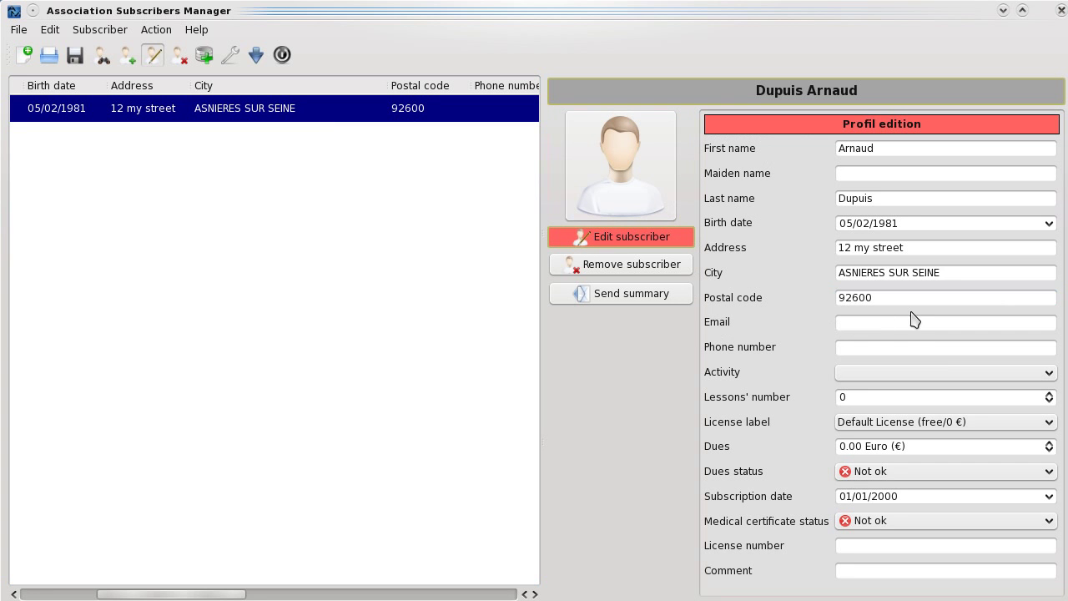
{"action": "left_click", "coordinate": [880, 322]}
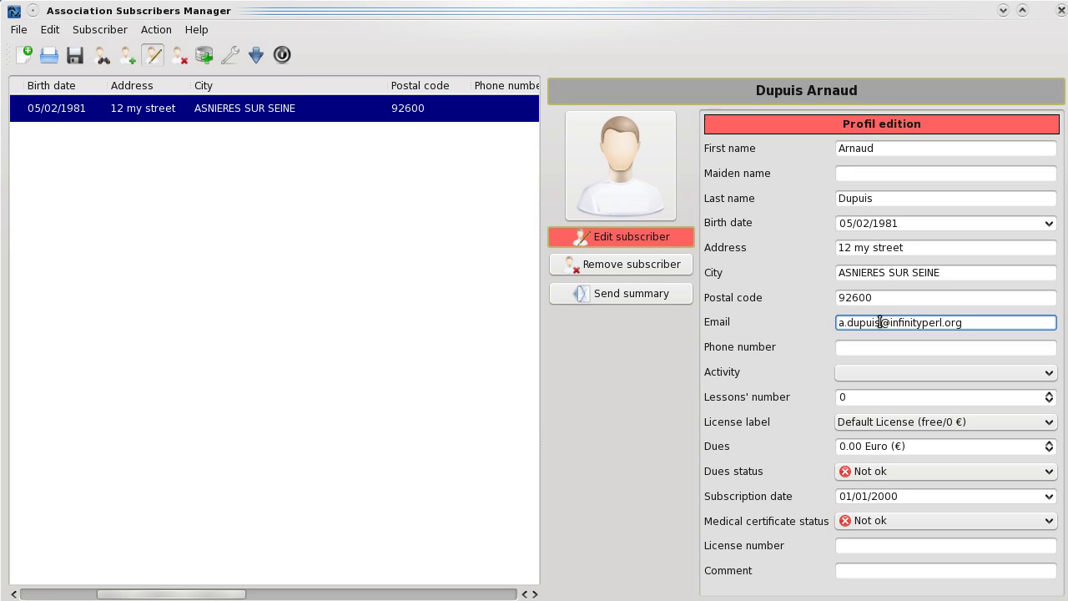
{"action": "key", "text": "Tab"}
- Set the Activity to All courses
{"action": "left_click", "coordinate": [923, 374]}
{"action": "left_click", "coordinate": [907, 388]}
{"action": "left_click", "coordinate": [905, 393]}
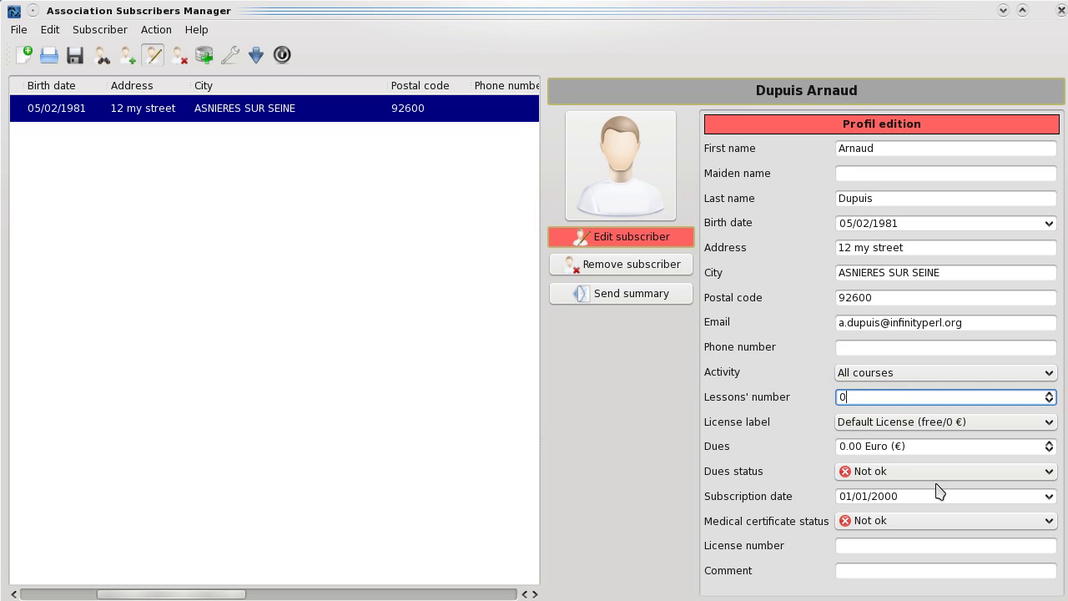
{"action": "scroll", "coordinate": [1055, 502], "scroll_direction": "up", "scroll_amount": 1}
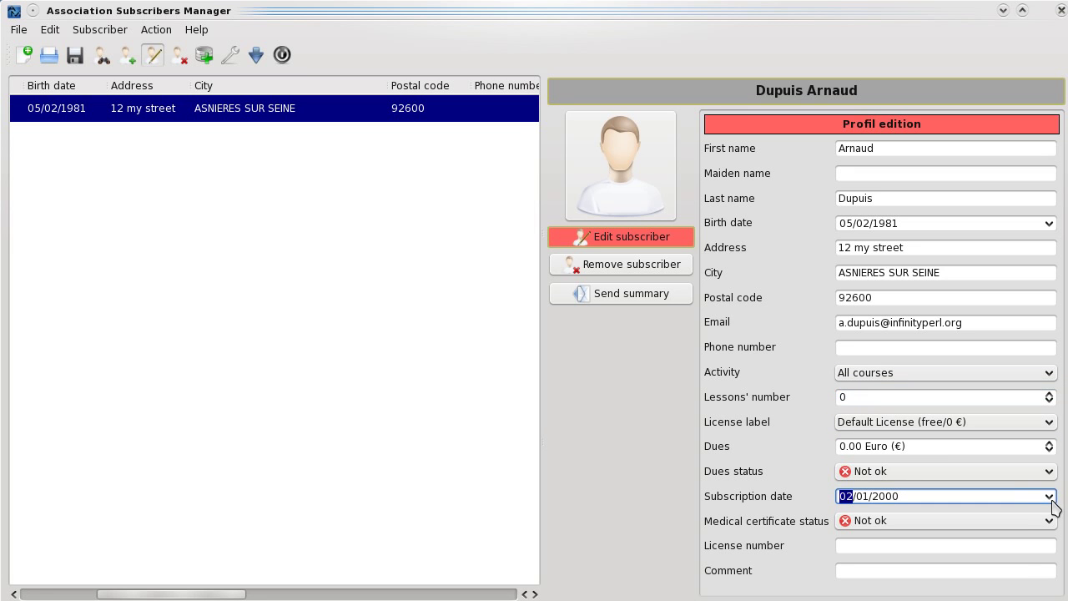
- Set the subscription date to 27/07/2009
{"action": "left_click", "coordinate": [1050, 498]}
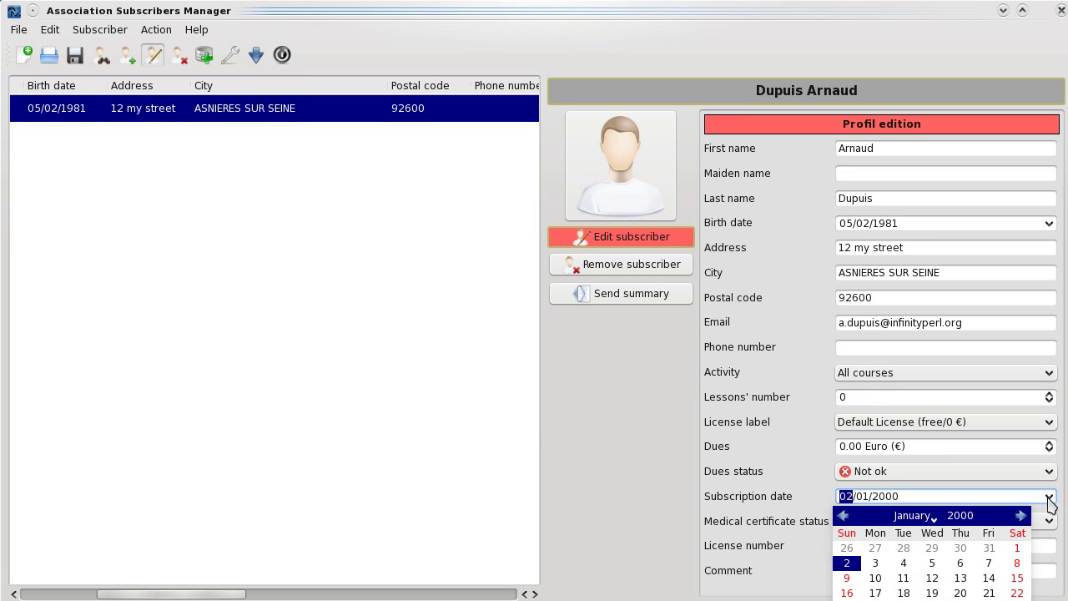
{"action": "left_click", "coordinate": [1050, 499]}
{"action": "left_click", "coordinate": [857, 447]}
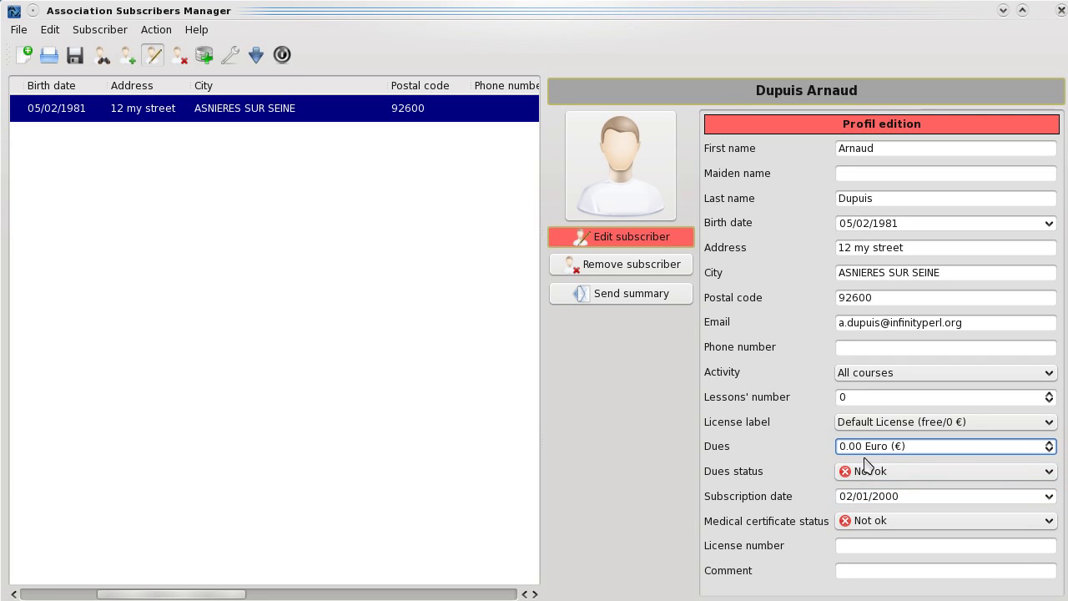
{"action": "left_click", "coordinate": [851, 496]}
{"action": "key", "text": "Up"}
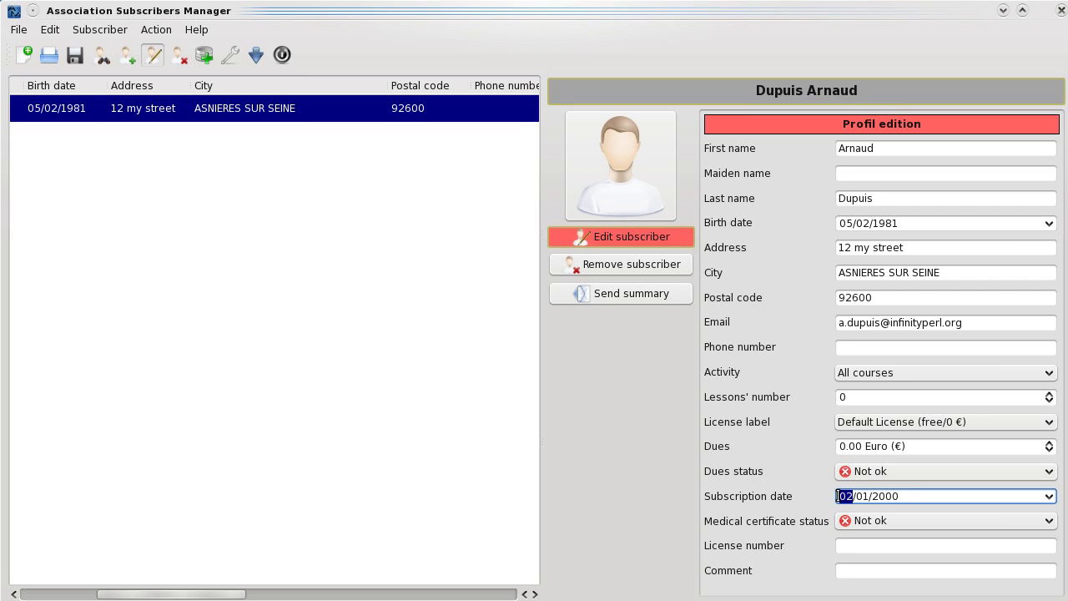
{"action": "type", "text": "27"}
{"action": "type", "text": "07/"}
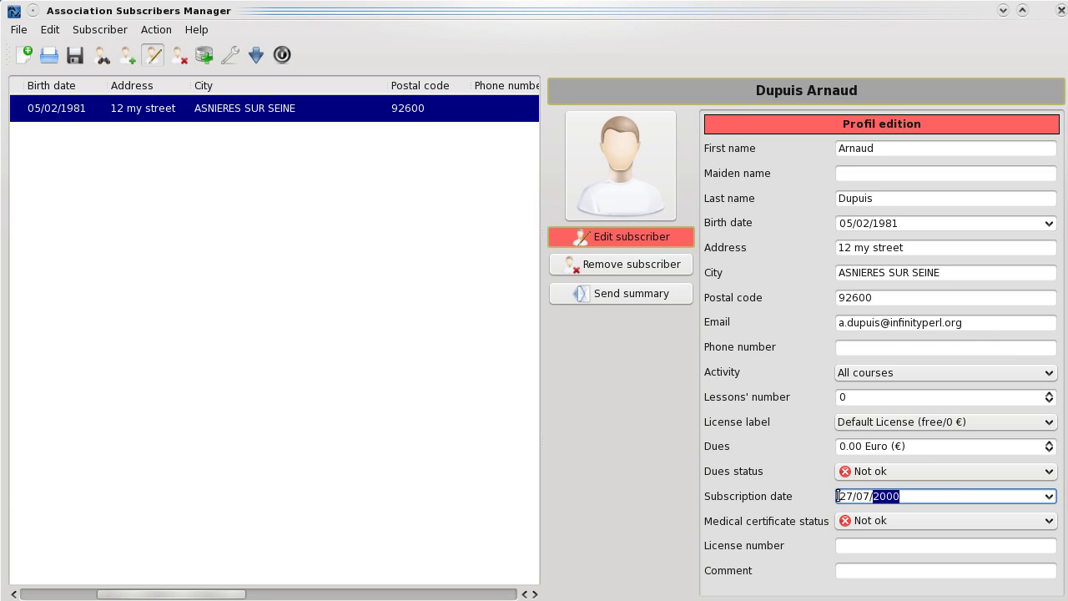
{"action": "type", "text": "2009"}
{"action": "key", "text": "Tab"}
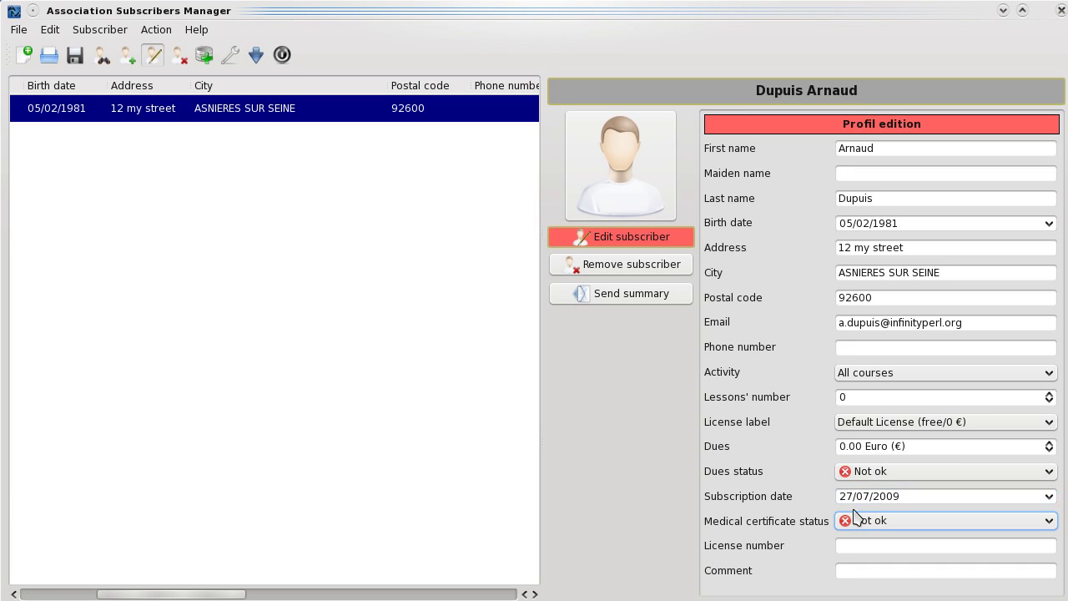
- Set both Medical certificate status and Dues status to Ok
{"action": "left_click", "coordinate": [871, 524]}
{"action": "left_click", "coordinate": [865, 539]}
{"action": "left_click", "coordinate": [874, 474]}
{"action": "left_click", "coordinate": [874, 474]}
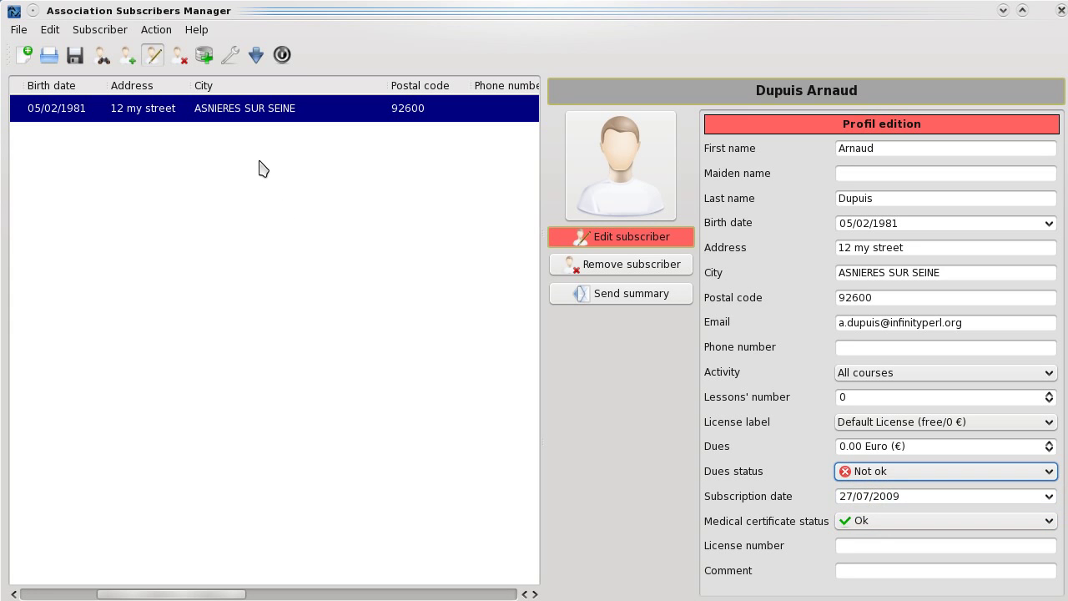
{"action": "mouse_move", "coordinate": [264, 120]}
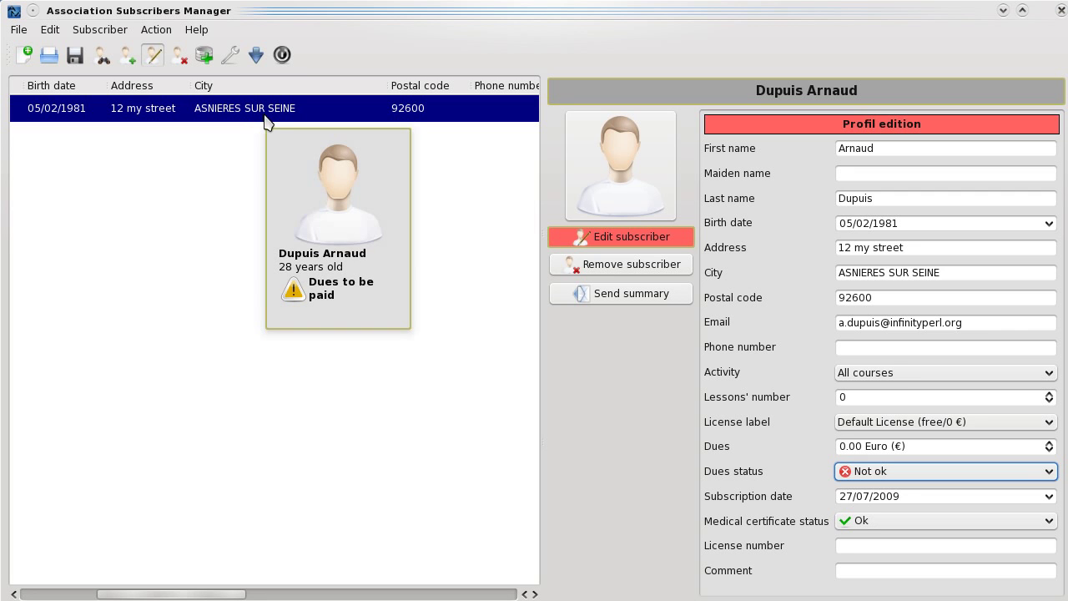
{"action": "left_click", "coordinate": [897, 477]}
{"action": "left_click", "coordinate": [895, 491]}
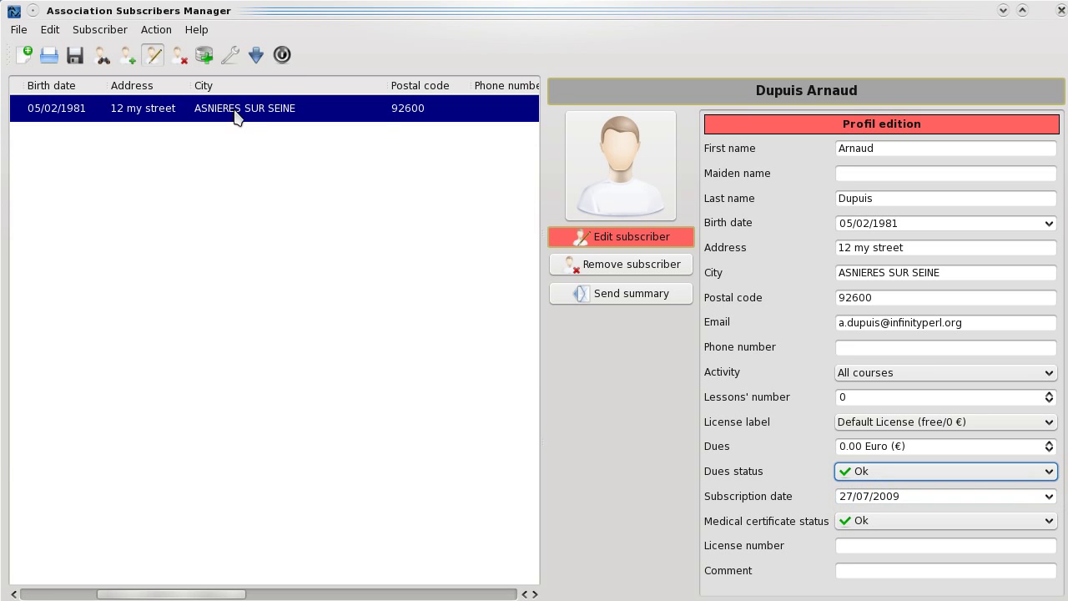
{"action": "mouse_move", "coordinate": [235, 116]}
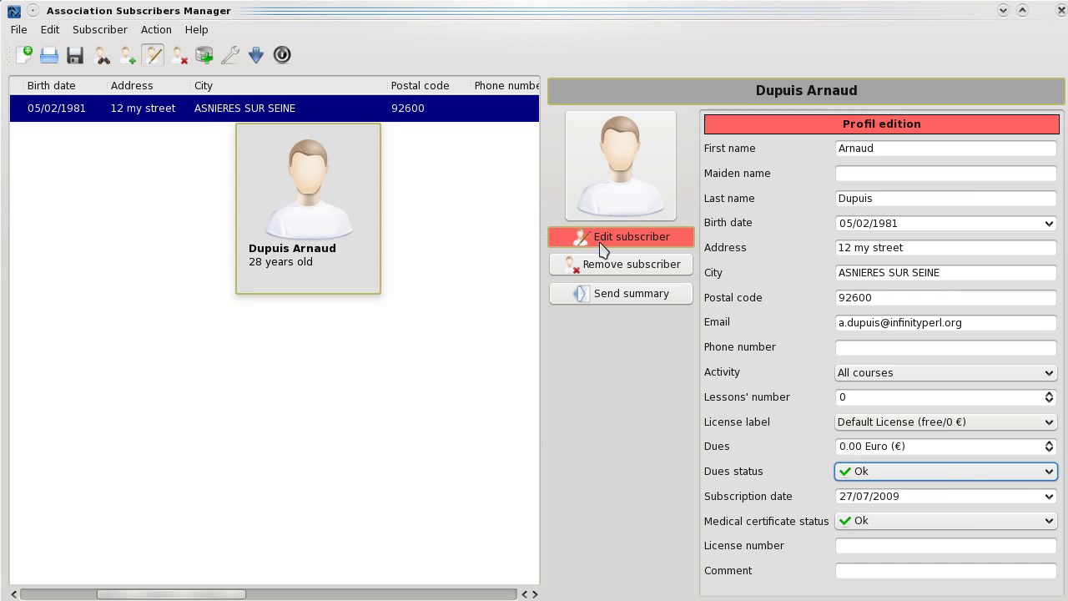
{"action": "left_click", "coordinate": [616, 210]}
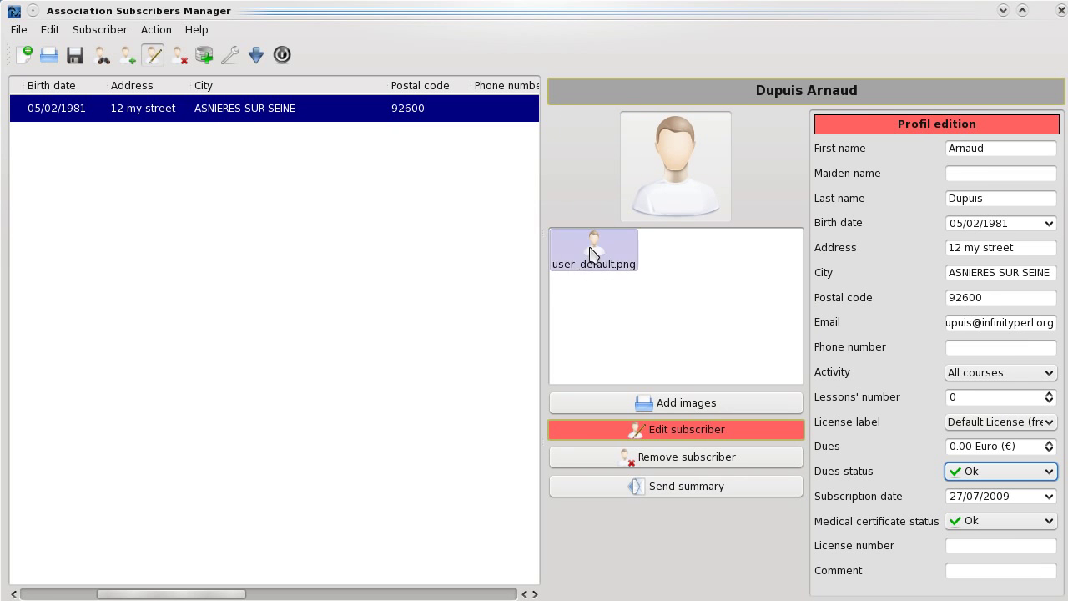
{"action": "left_click", "coordinate": [659, 403]}
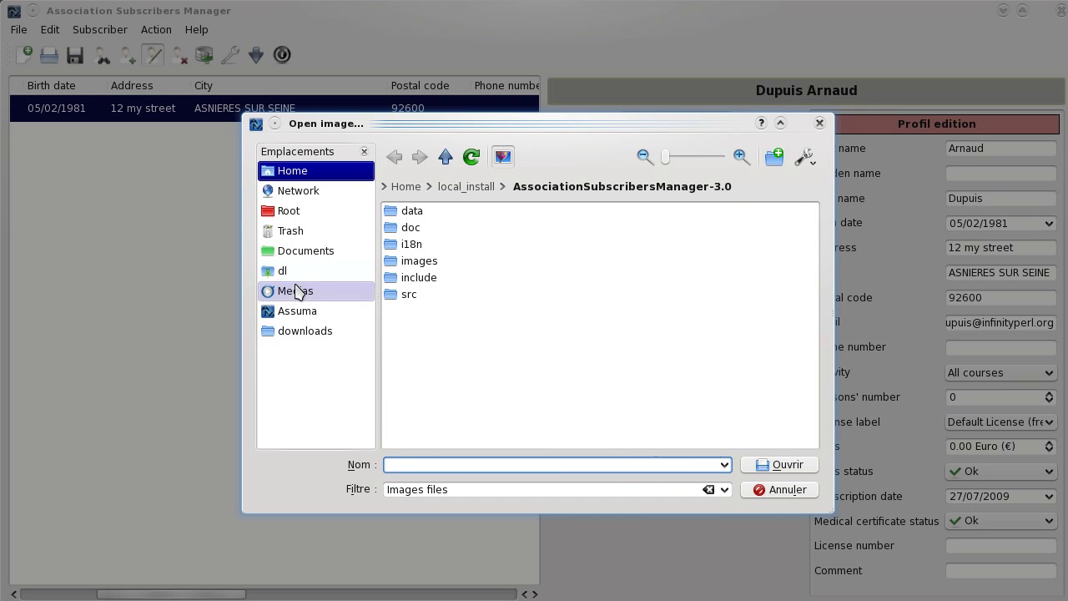
{"action": "left_click", "coordinate": [310, 173]}
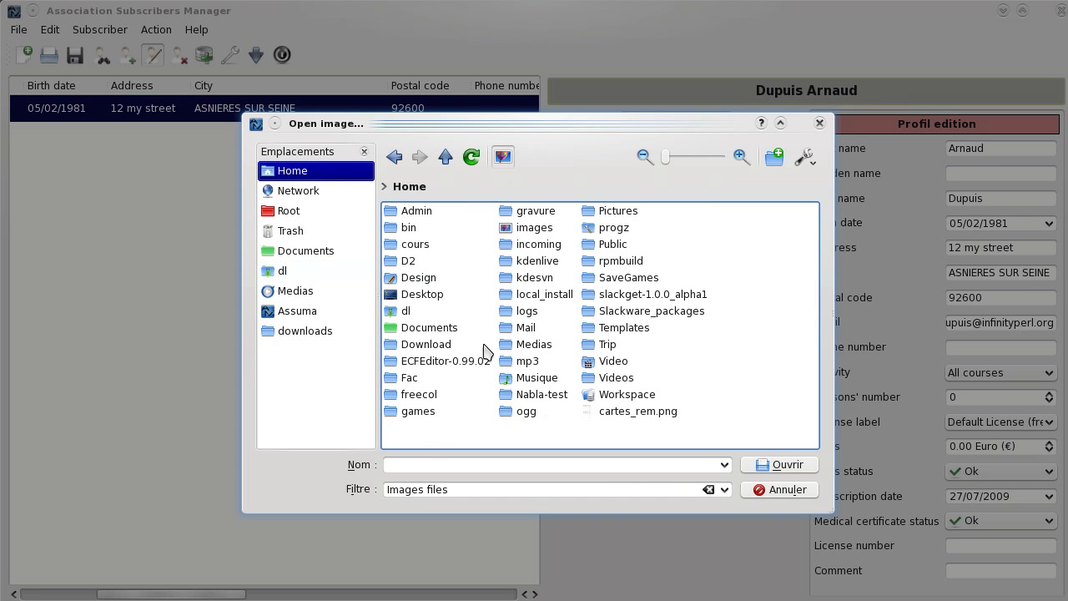
{"action": "left_click", "coordinate": [551, 225]}
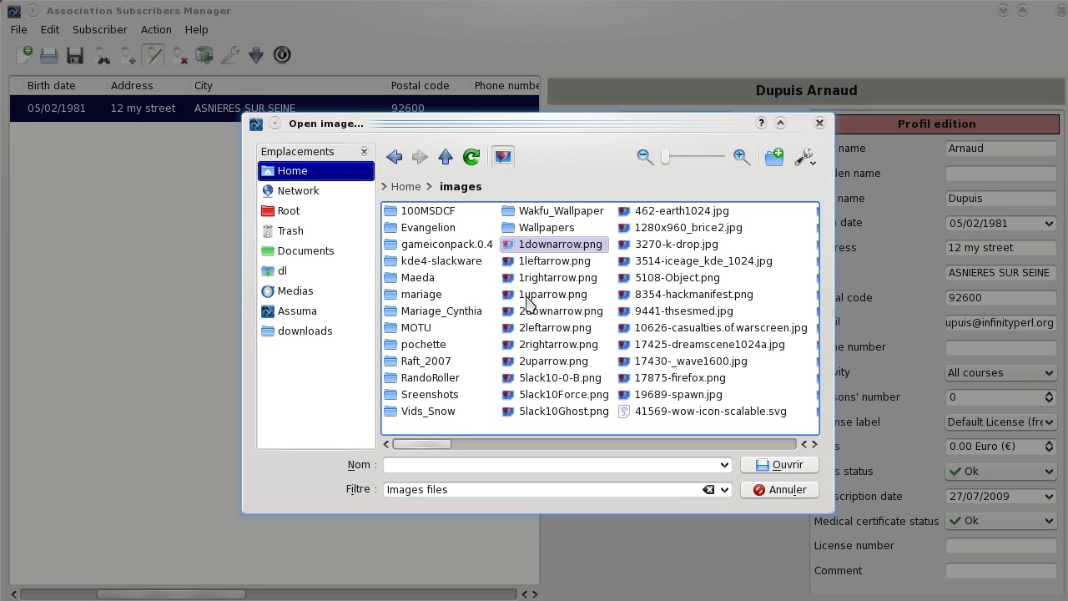
{"action": "left_click_drag", "start_coordinate": [438, 444], "coordinate": [466, 453]}
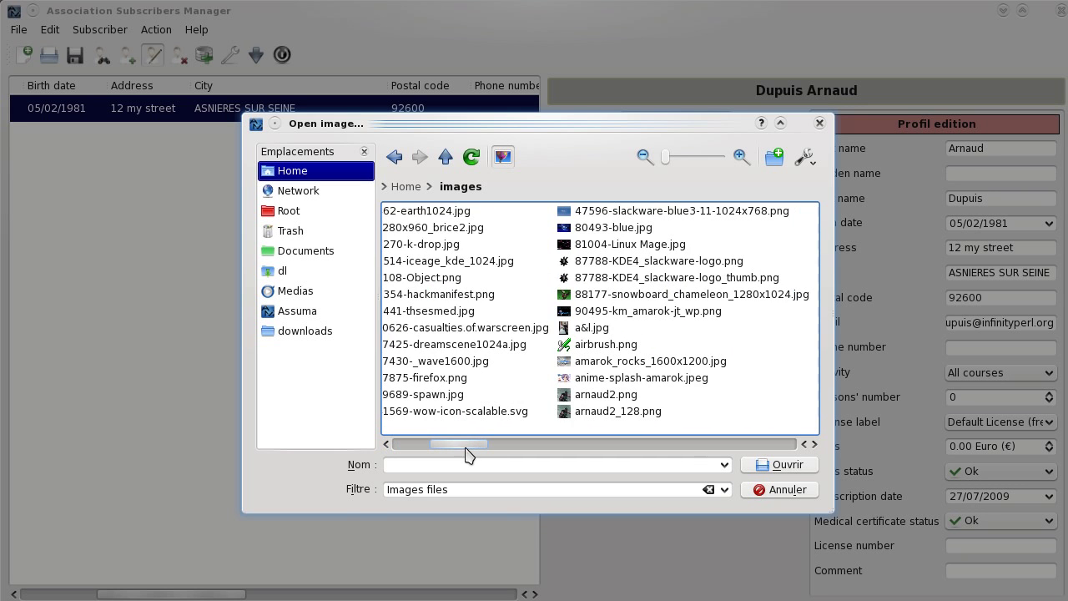
{"action": "double_click", "coordinate": [595, 412]}
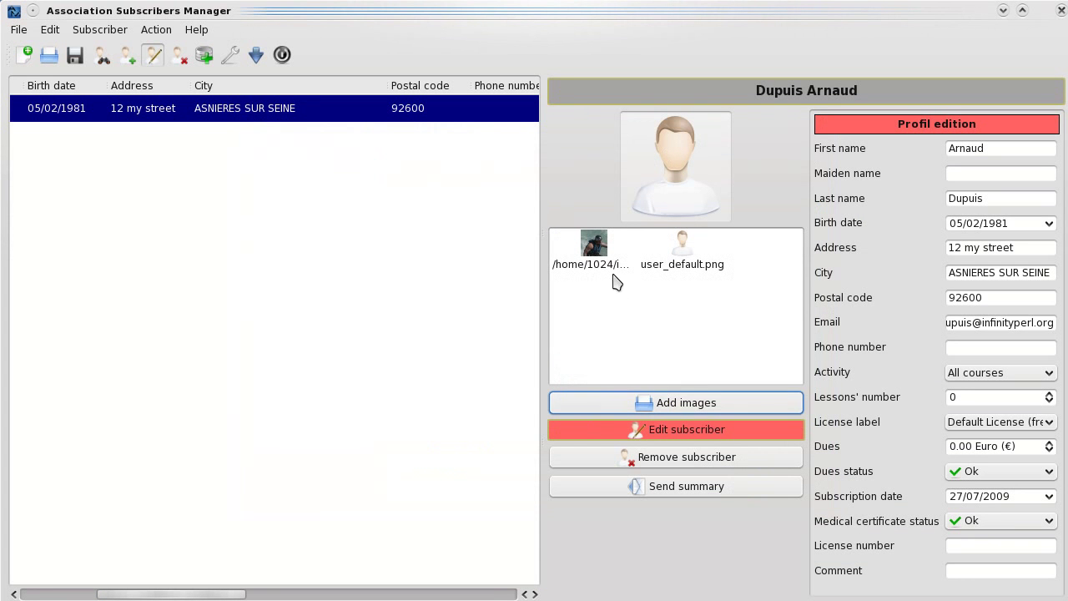
{"action": "left_click", "coordinate": [594, 252]}
{"action": "left_click", "coordinate": [661, 209]}
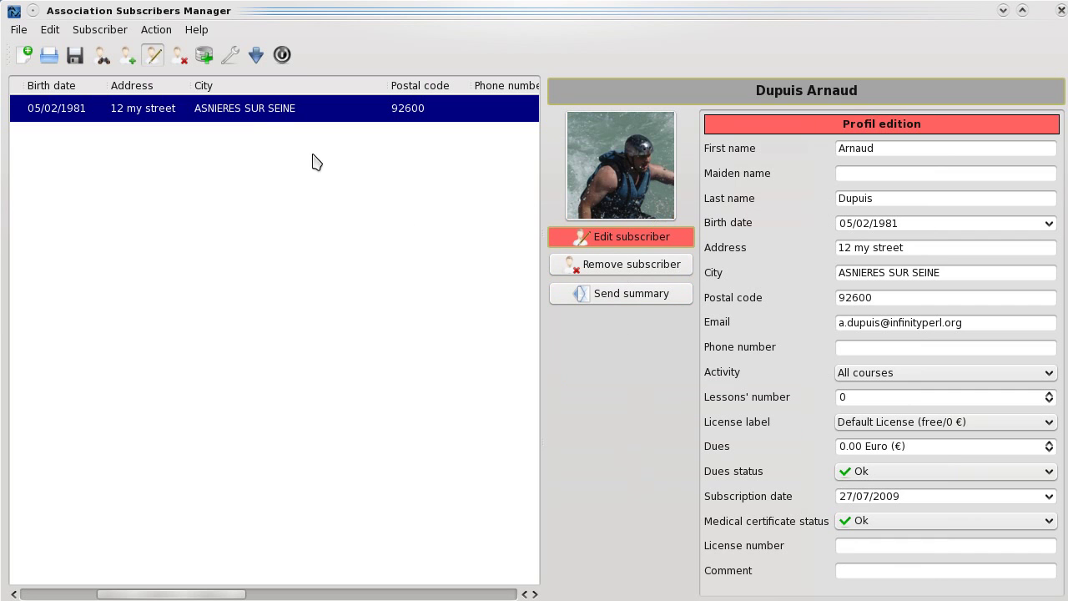
{"action": "mouse_move", "coordinate": [269, 123]}
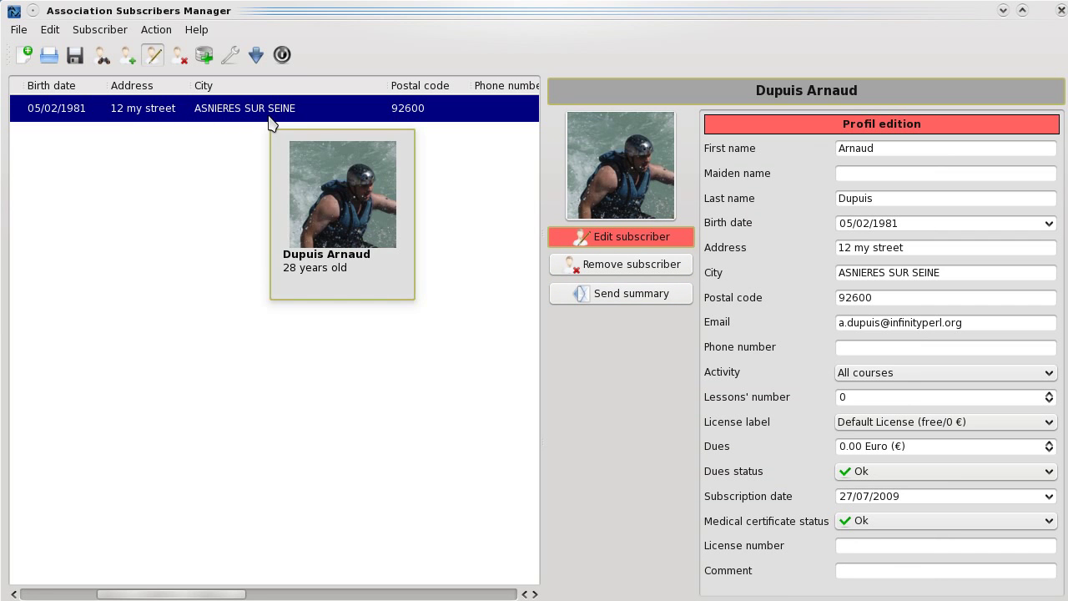
{"action": "left_click_drag", "start_coordinate": [234, 593], "coordinate": [121, 588]}
{"action": "left_click", "coordinate": [625, 242]}
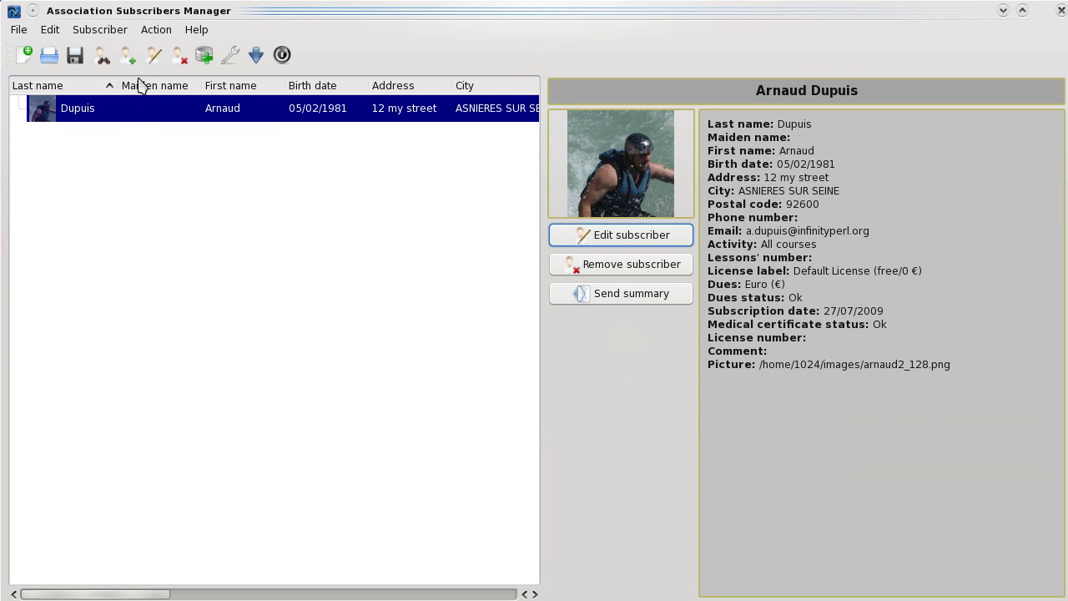
{"action": "left_click", "coordinate": [127, 55]}
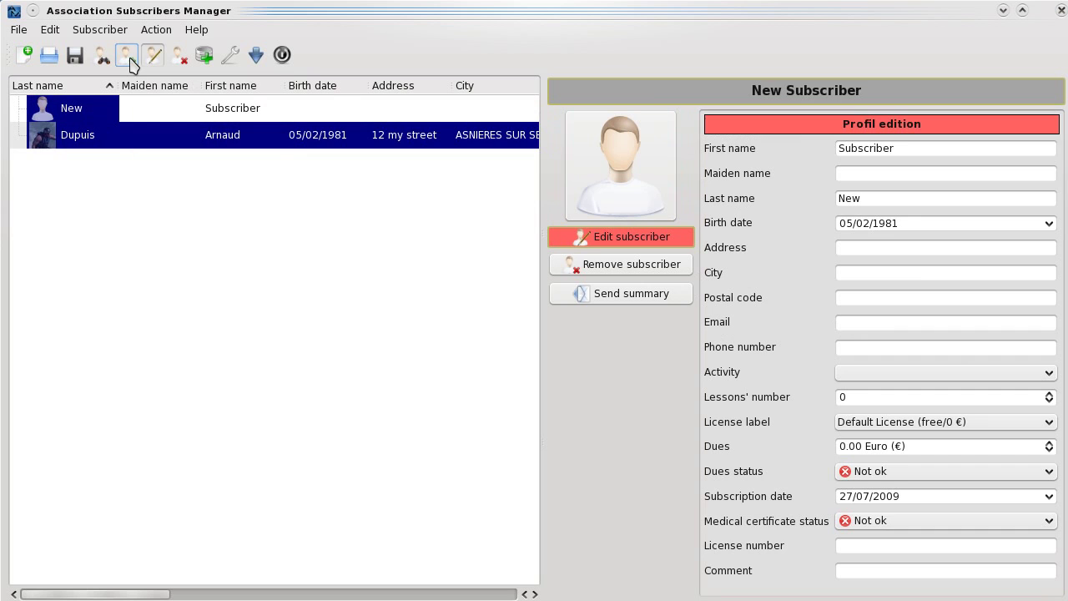
{"action": "left_click", "coordinate": [905, 171]}
{"action": "double_click", "coordinate": [914, 149]}
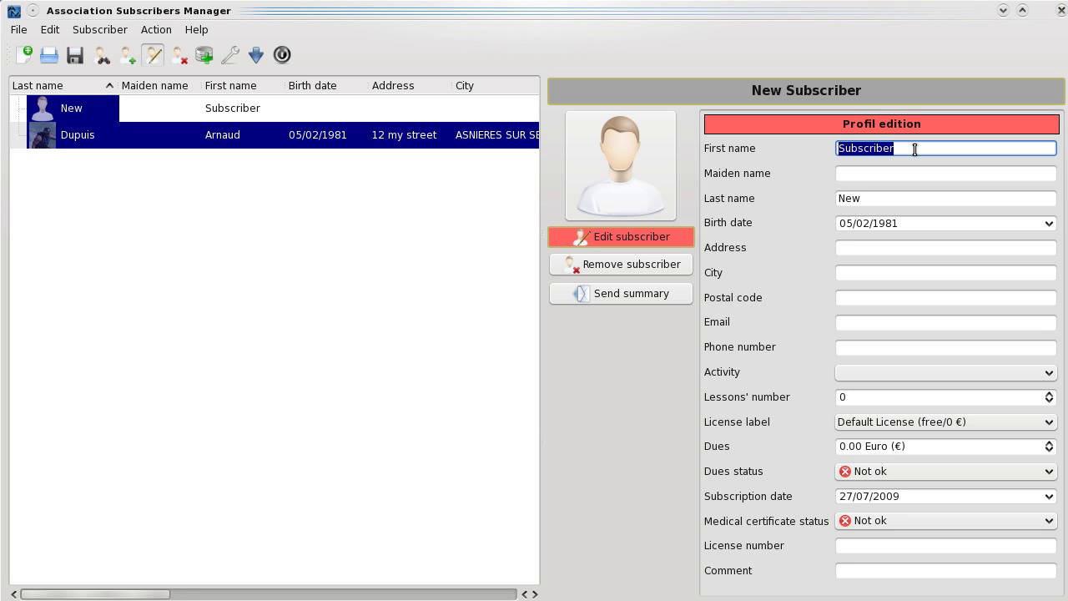
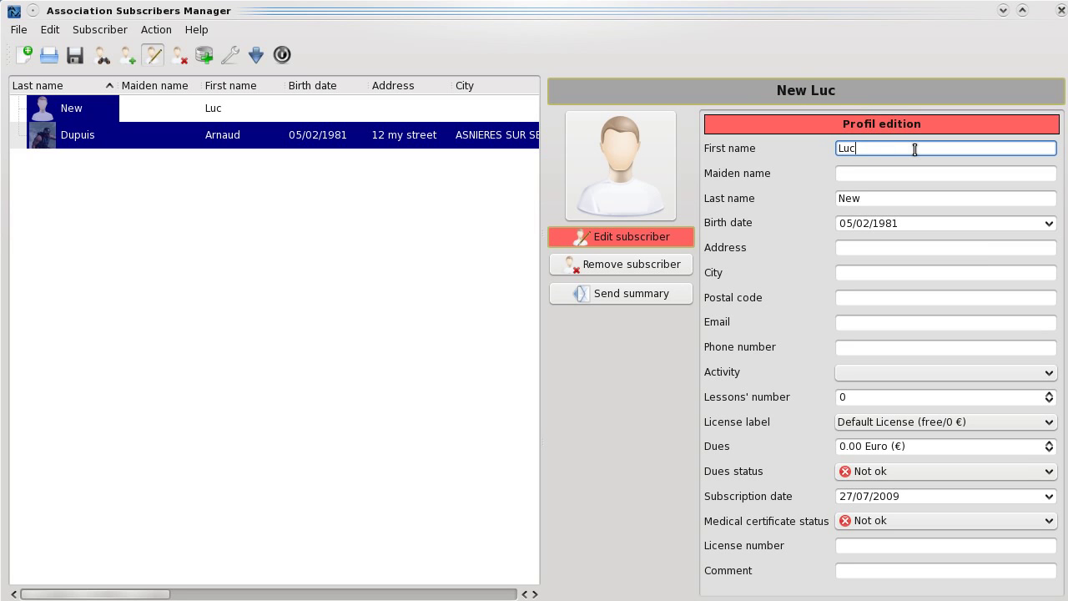
{"action": "key", "text": "Tab"}
{"action": "key", "text": "Tab"}
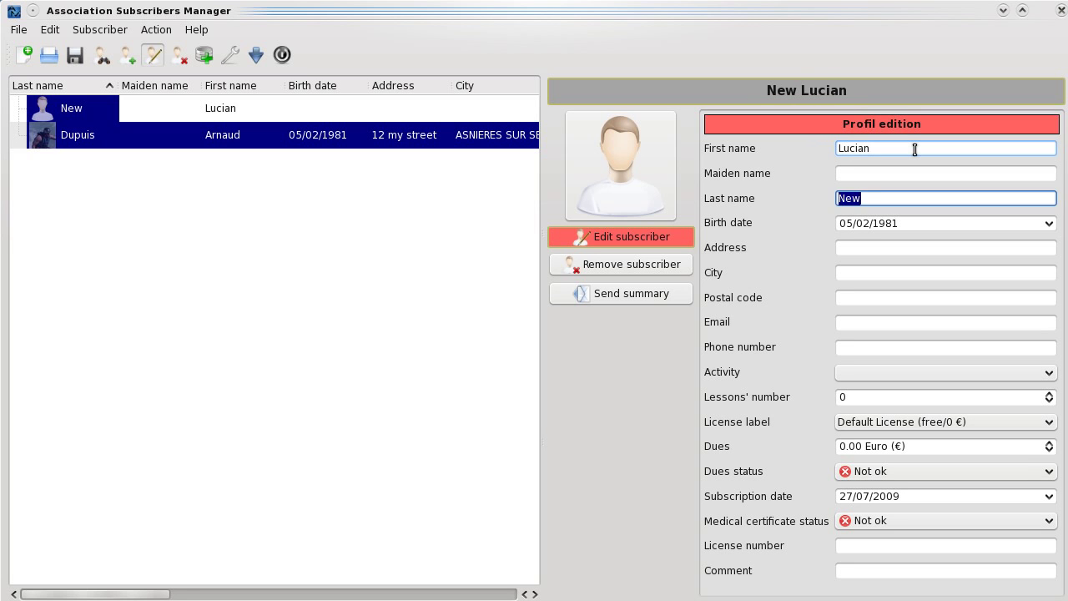
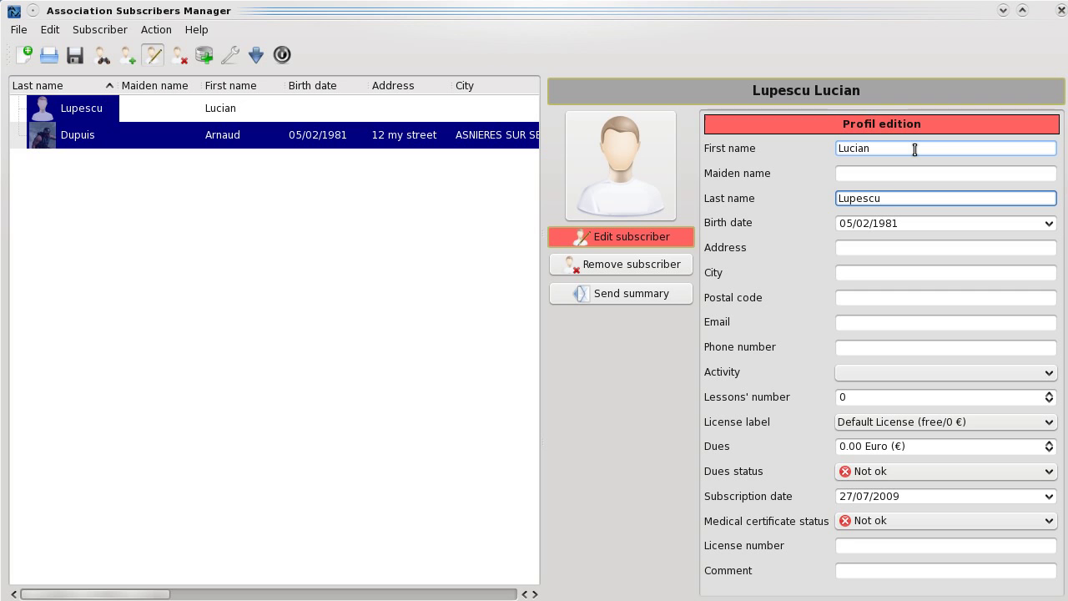
{"action": "key", "text": "Tab"}
{"action": "key", "text": "Tab"}
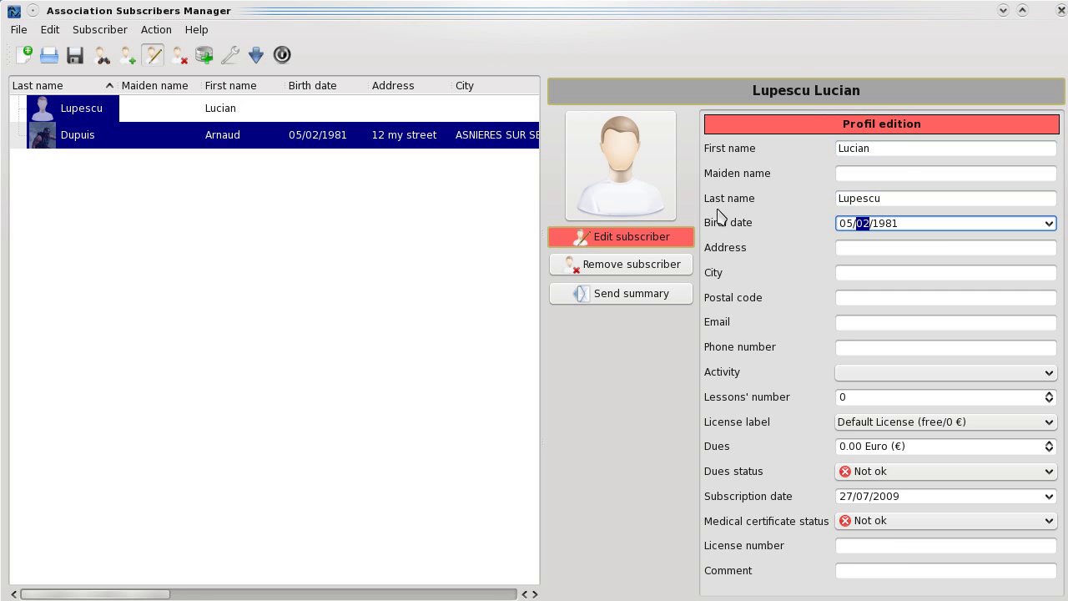
{"action": "left_click", "coordinate": [596, 239]}
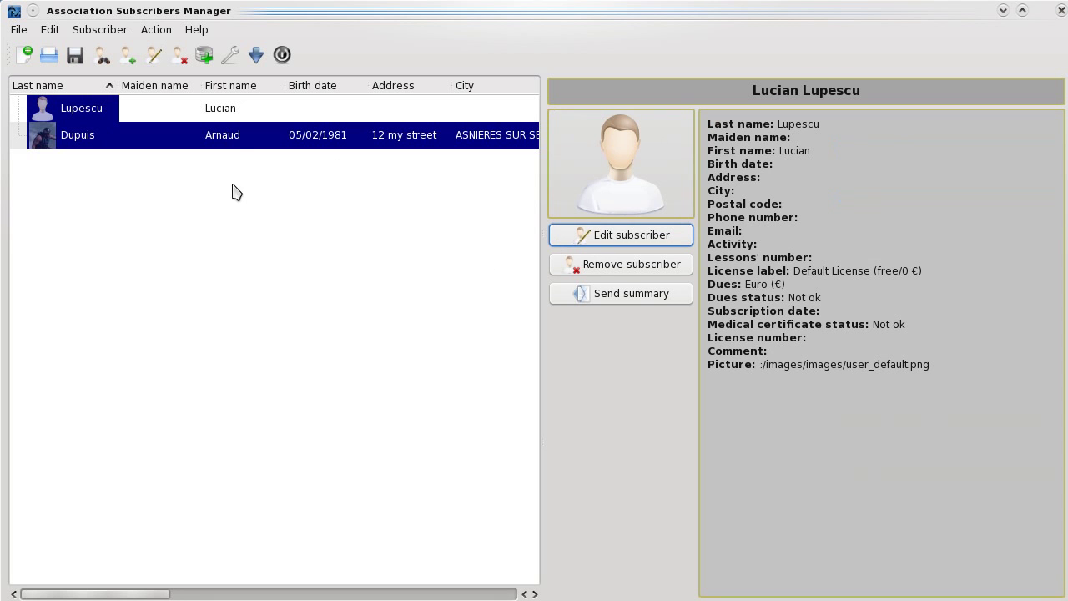
{"action": "left_click", "coordinate": [200, 221]}
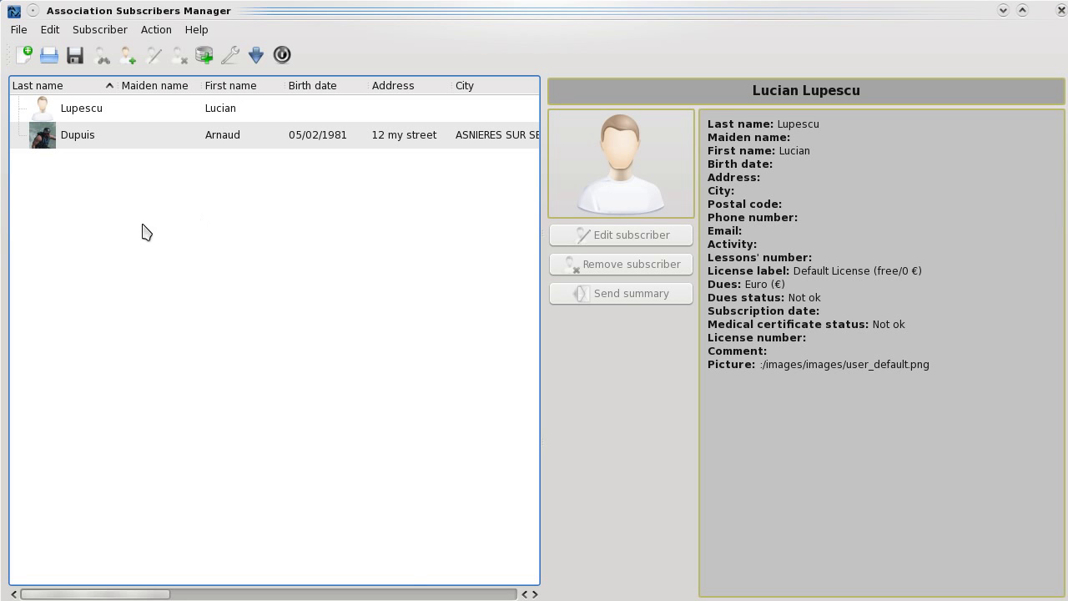
- Add a new subscriber from the list's context menu, declining the empty postal code
{"action": "right_click", "coordinate": [106, 255]}
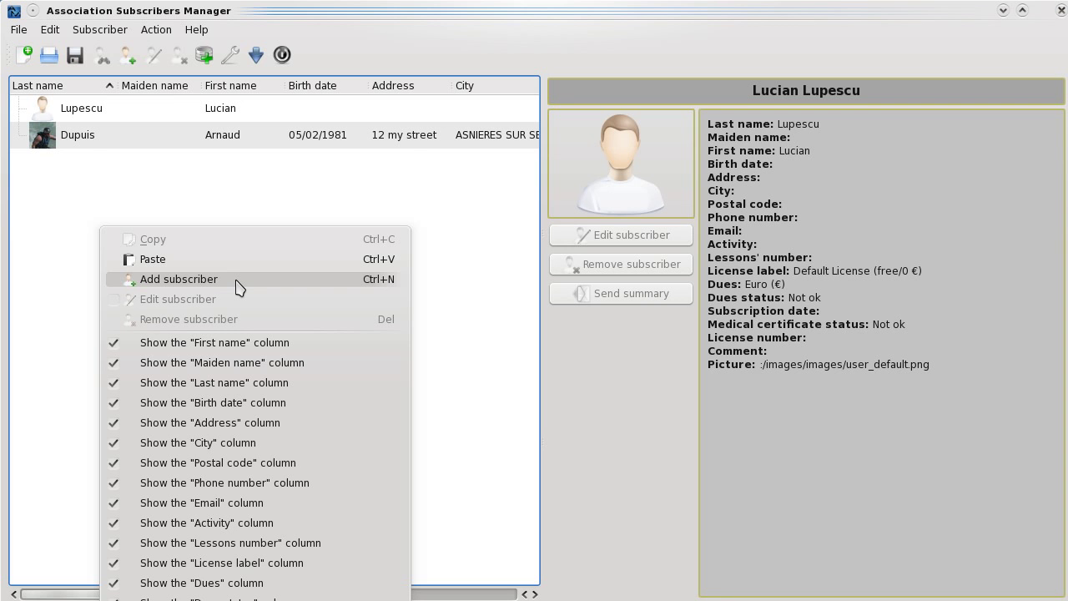
{"action": "left_click", "coordinate": [237, 287]}
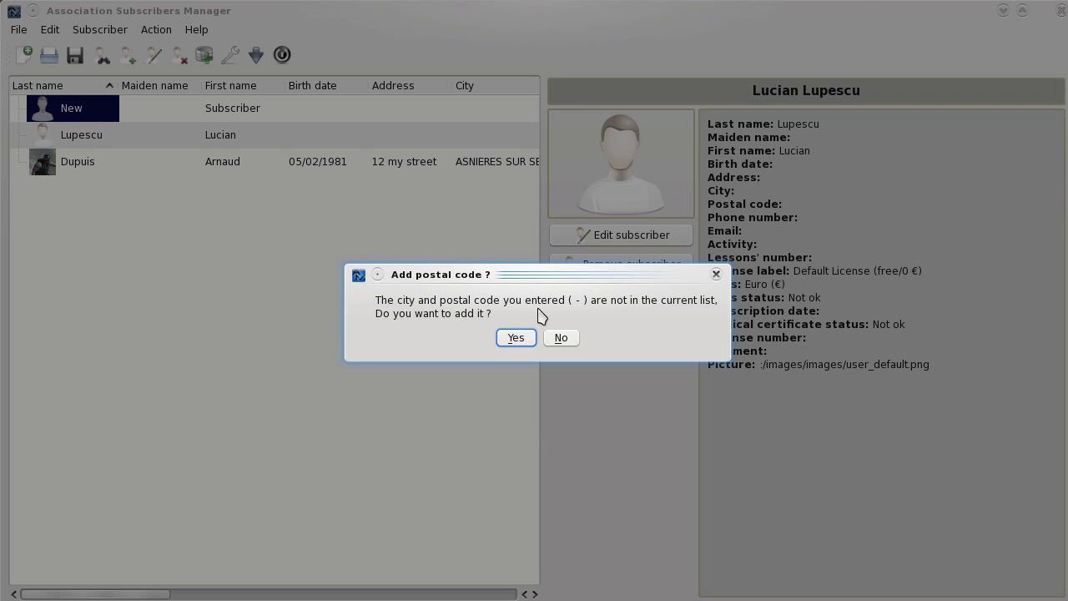
{"action": "left_click", "coordinate": [571, 337]}
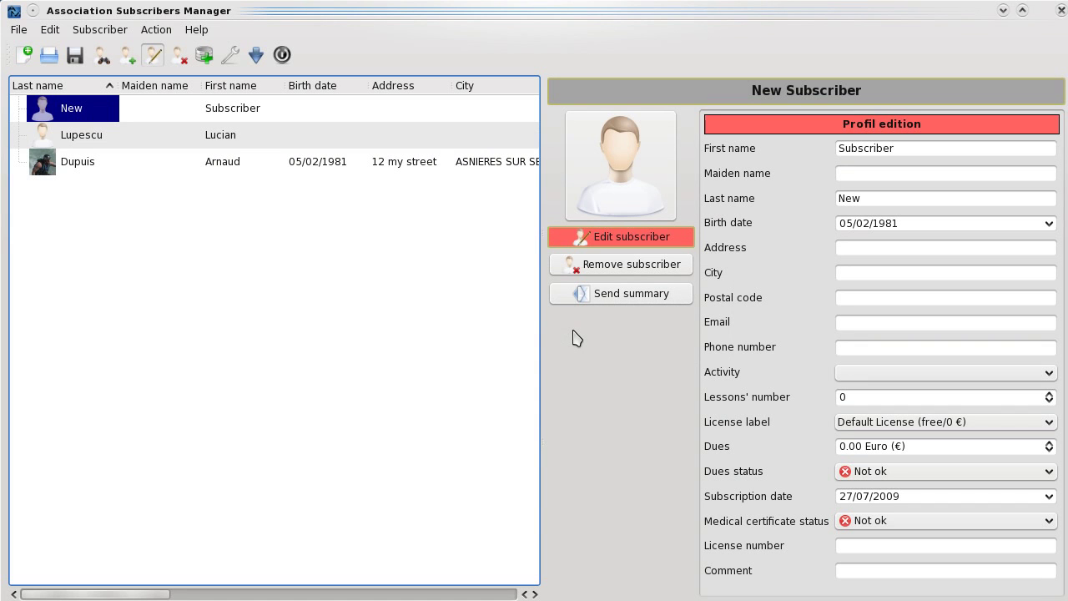
- Set the new subscriber's first name to Daniel and close the profile form
{"action": "double_click", "coordinate": [922, 151]}
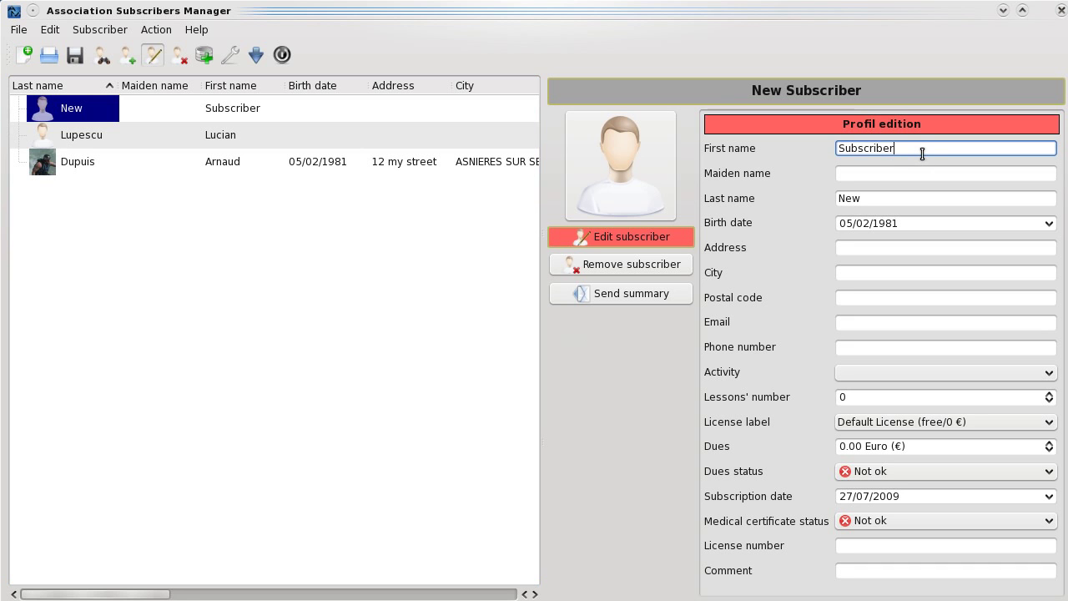
{"action": "type", "text": "arsson"}
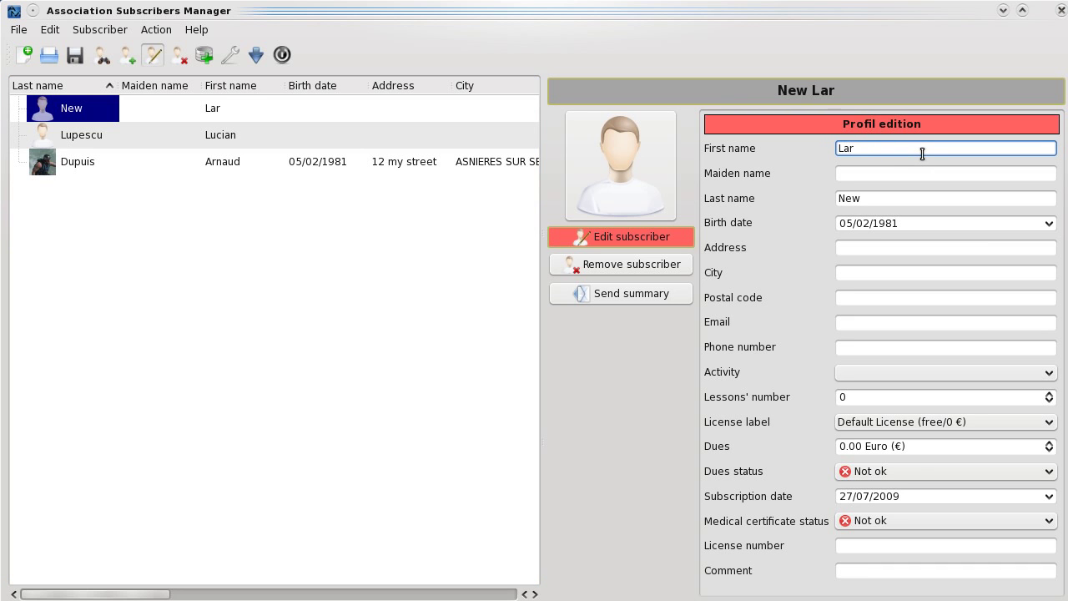
{"action": "key", "text": "Tab"}
{"action": "key", "text": "Tab"}
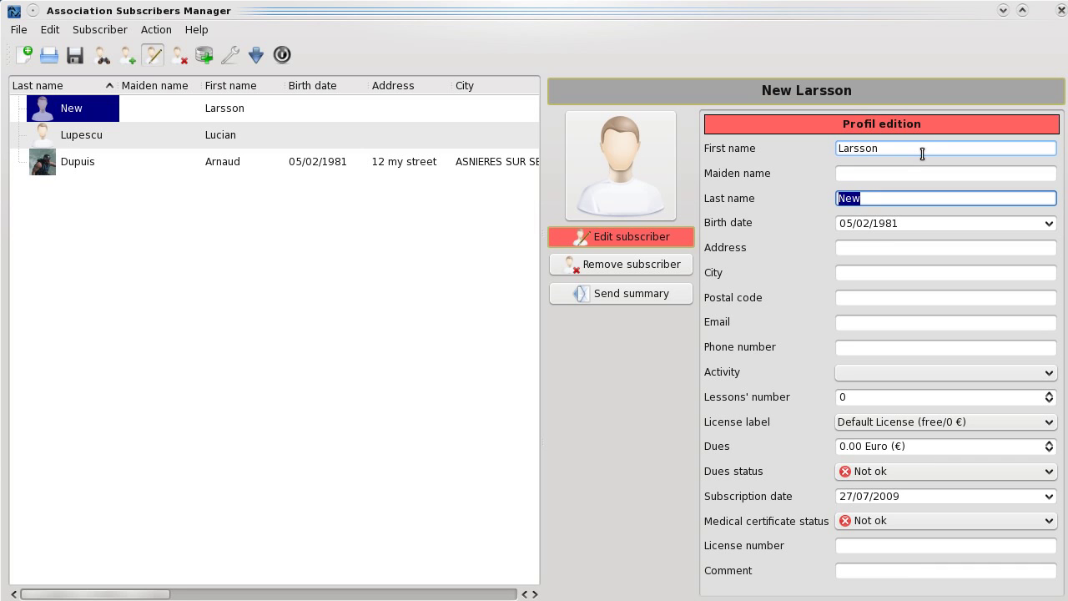
{"action": "double_click", "coordinate": [923, 153]}
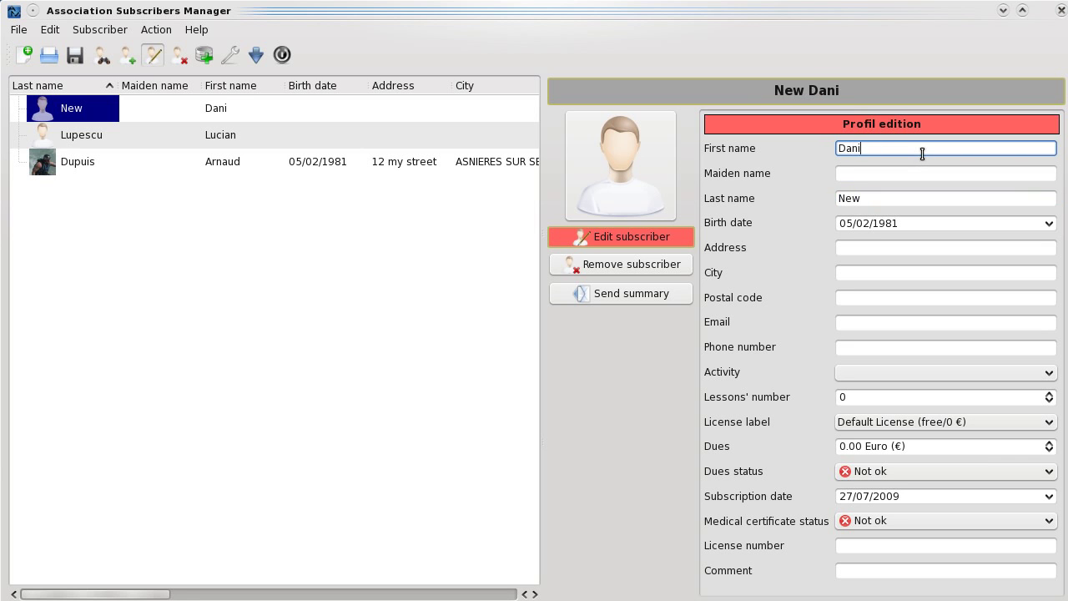
{"action": "key", "text": "Tab"}
{"action": "key", "text": "Tab"}
{"action": "key", "text": "Tab"}
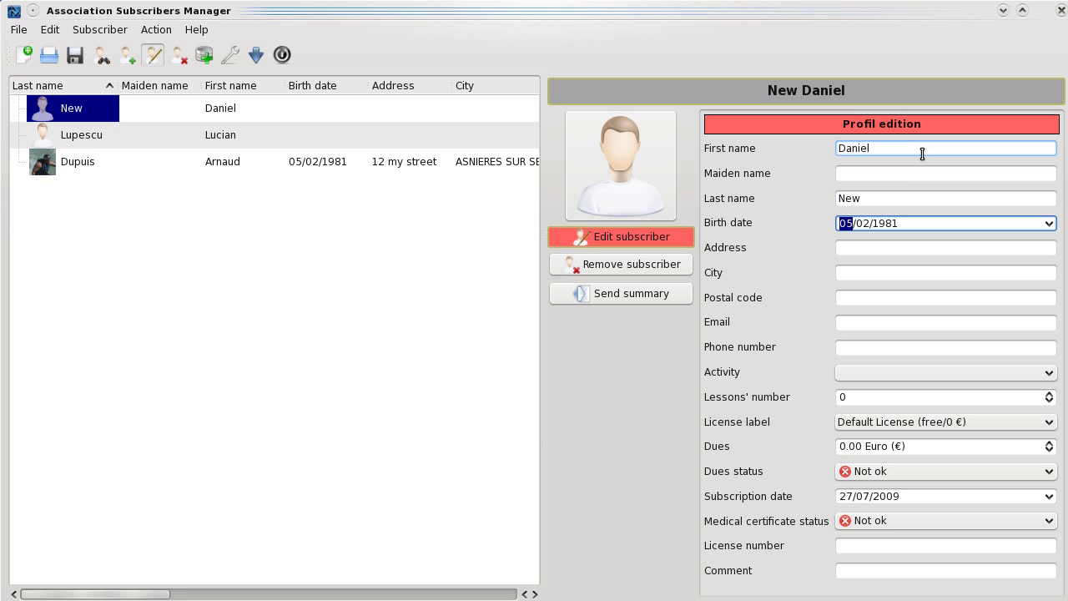
{"action": "left_click", "coordinate": [632, 238]}
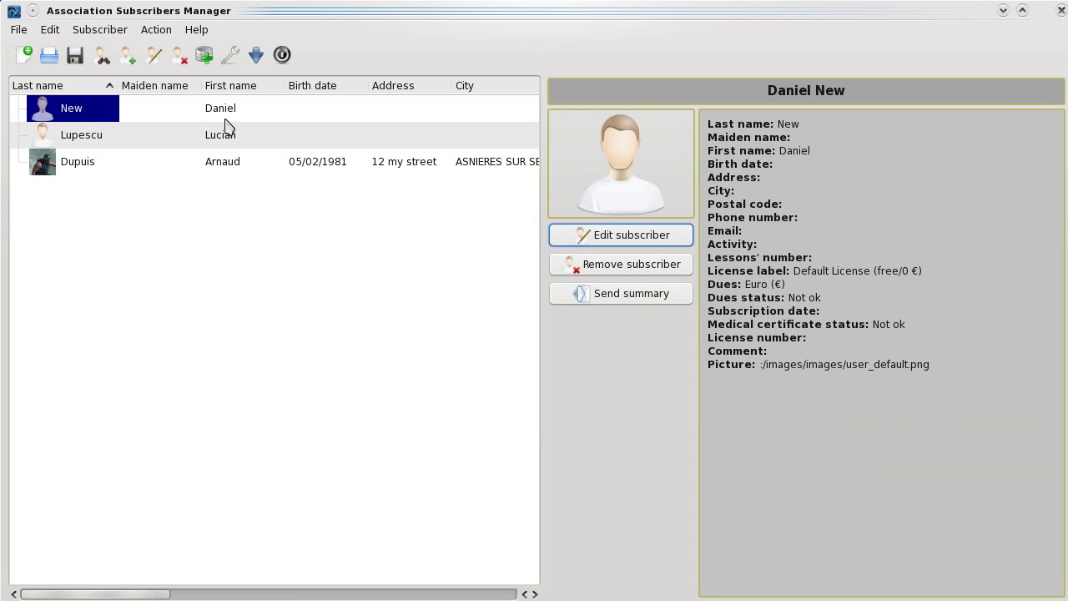
{"action": "left_click", "coordinate": [218, 109]}
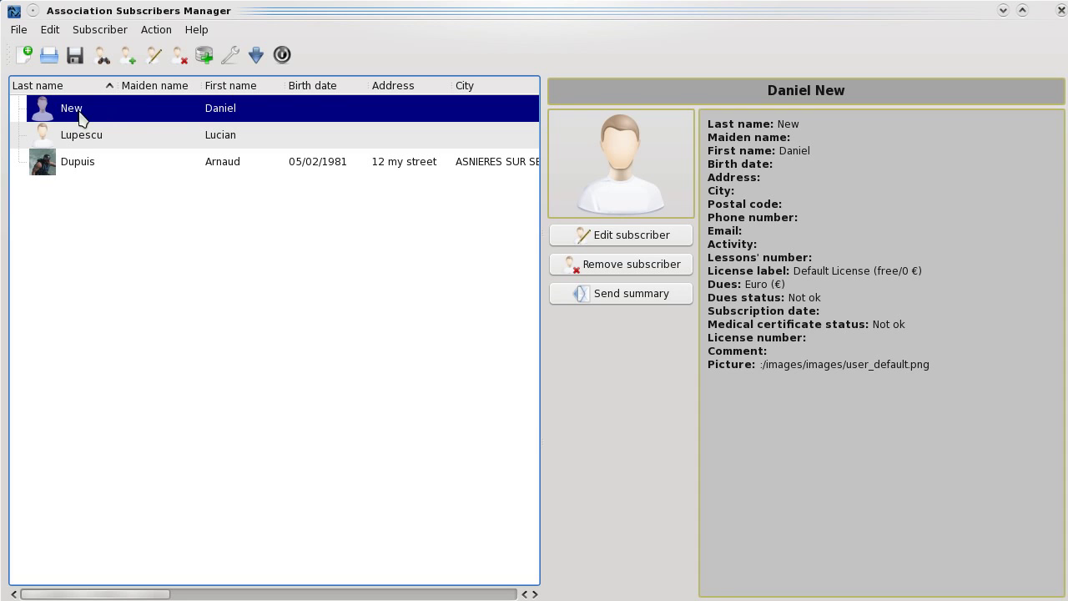
{"action": "double_click", "coordinate": [78, 110]}
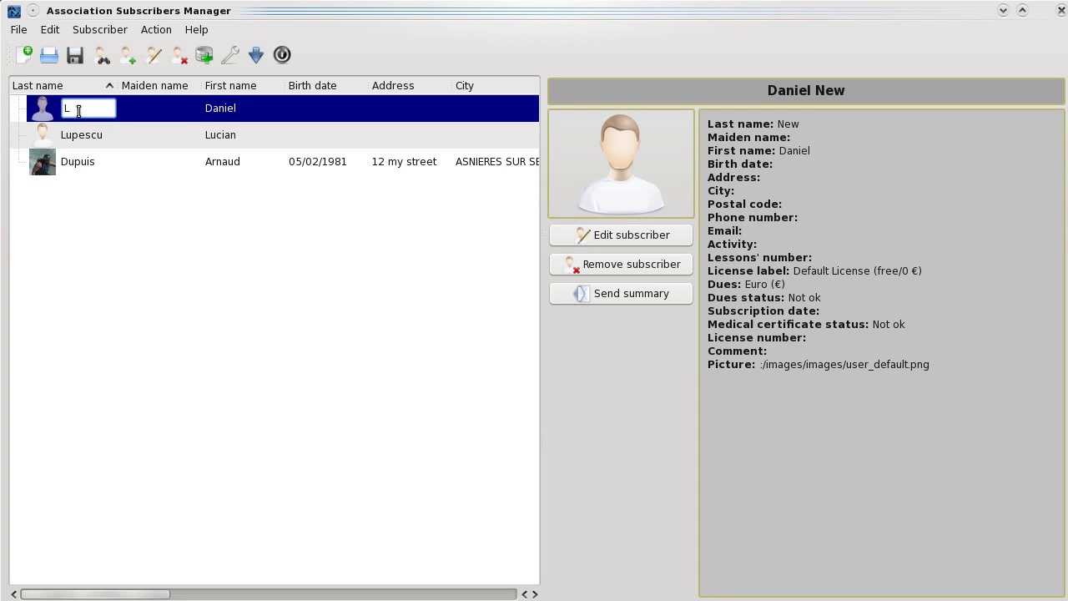
{"action": "key", "text": "Return"}
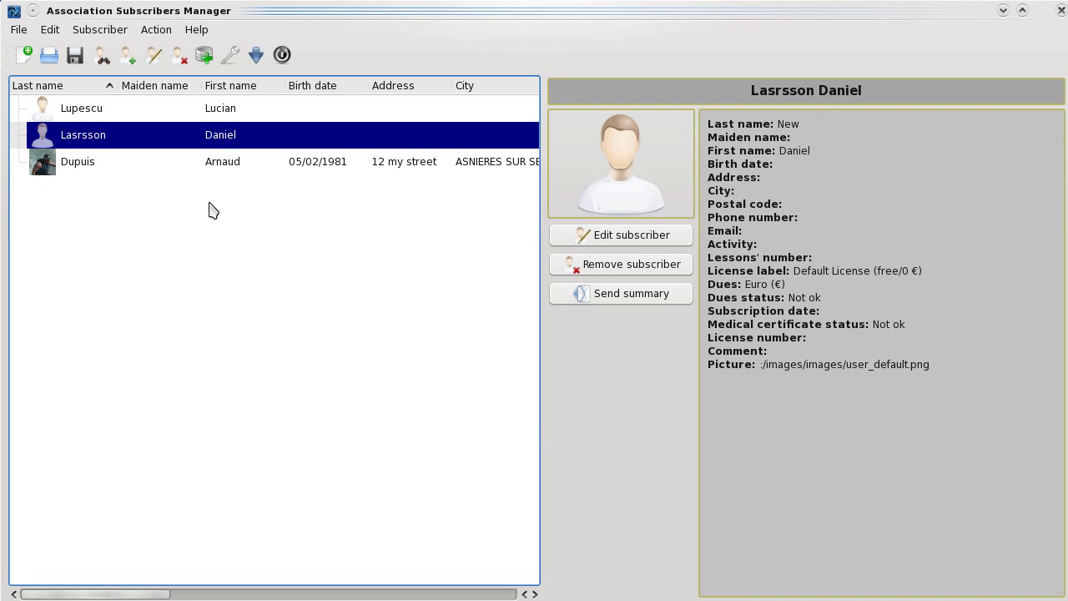
{"action": "key", "text": "F12"}
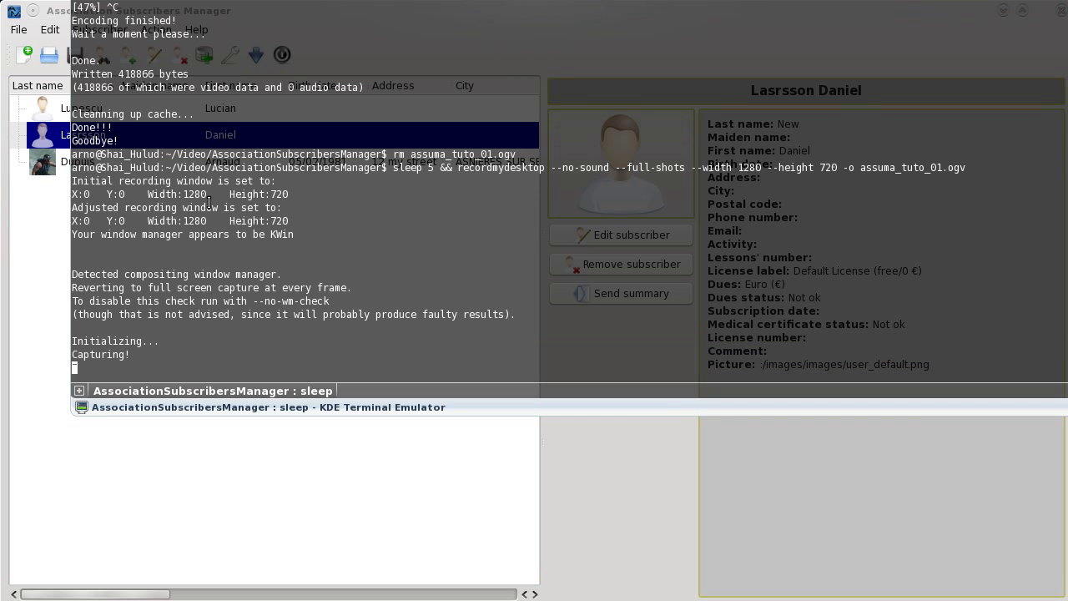